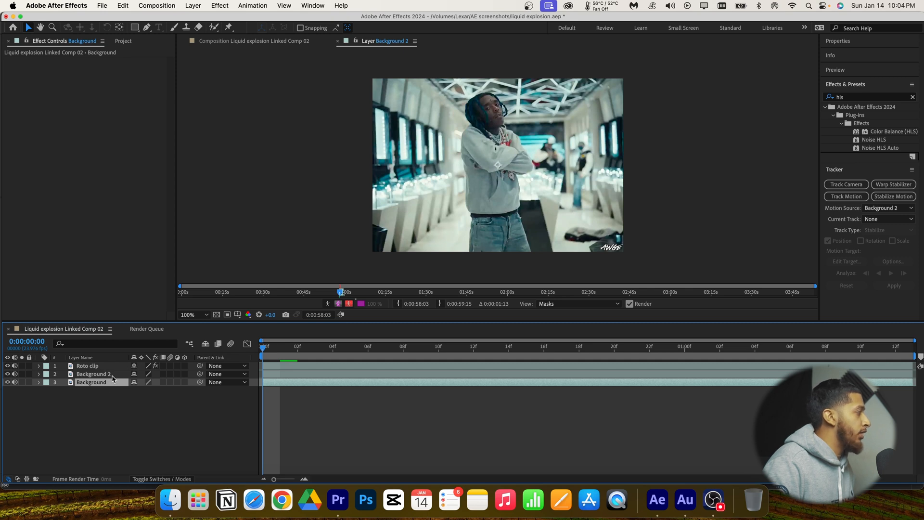
- Show the composition instead of the layer view and check the Roto clip cutout, leaving both background layers visible
{"action": "left_click", "coordinate": [87, 366]}
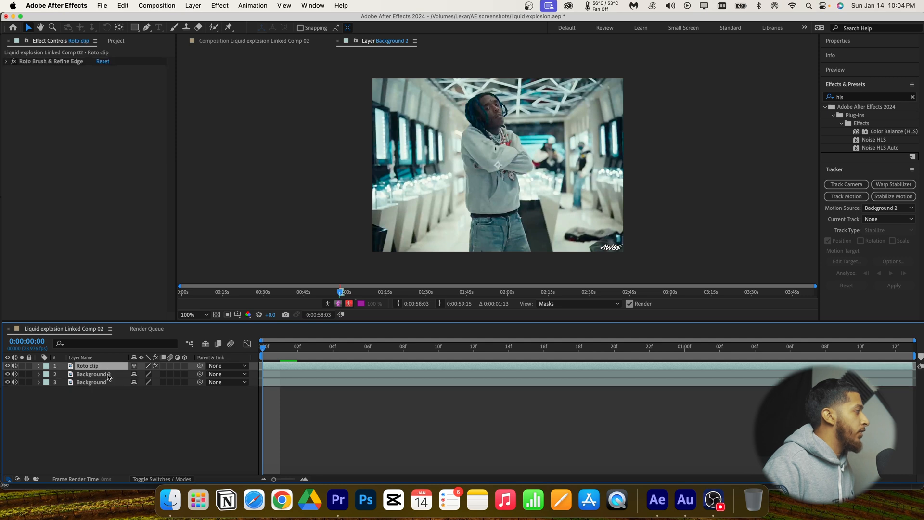
{"action": "left_click", "coordinate": [108, 375]}
{"action": "left_click", "coordinate": [107, 366]}
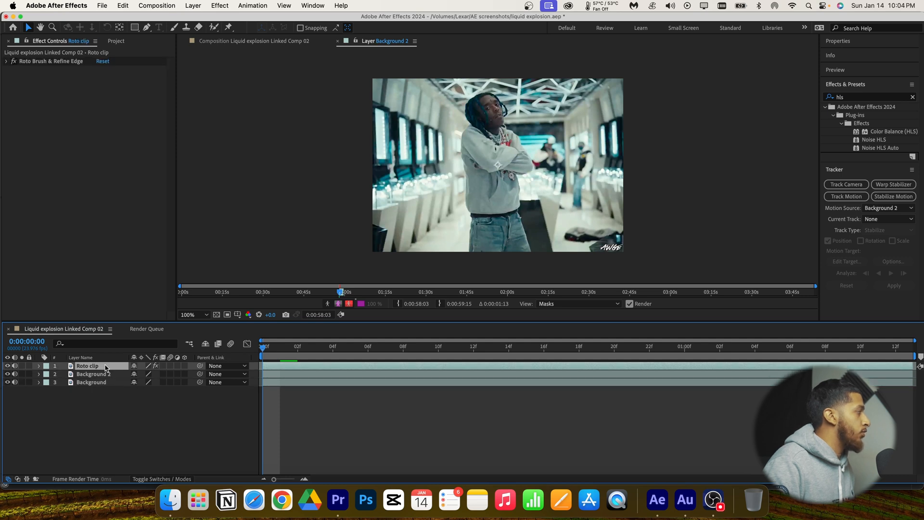
{"action": "key", "text": "super+alt+shift+v"}
{"action": "left_click", "coordinate": [234, 42]}
{"action": "key", "text": "super+z"}
{"action": "left_click", "coordinate": [95, 375]}
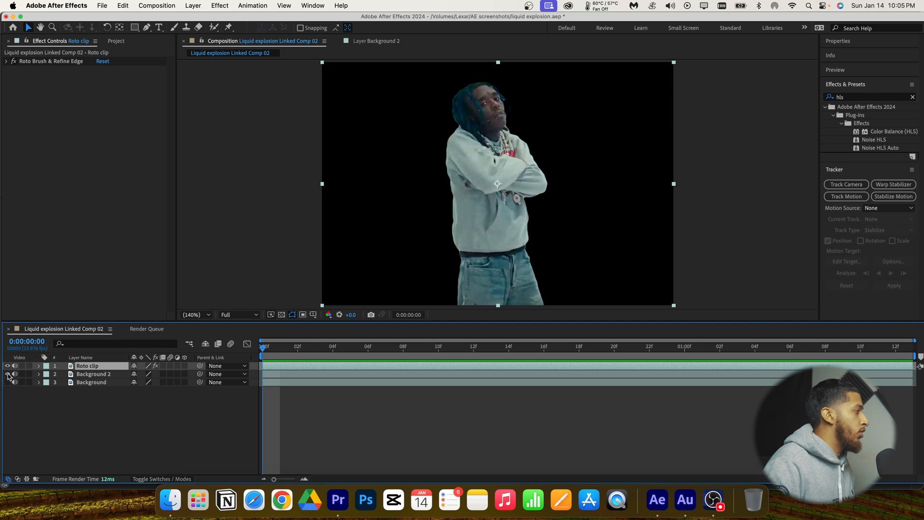
{"action": "left_click_drag", "start_coordinate": [8, 374], "coordinate": [10, 382]}
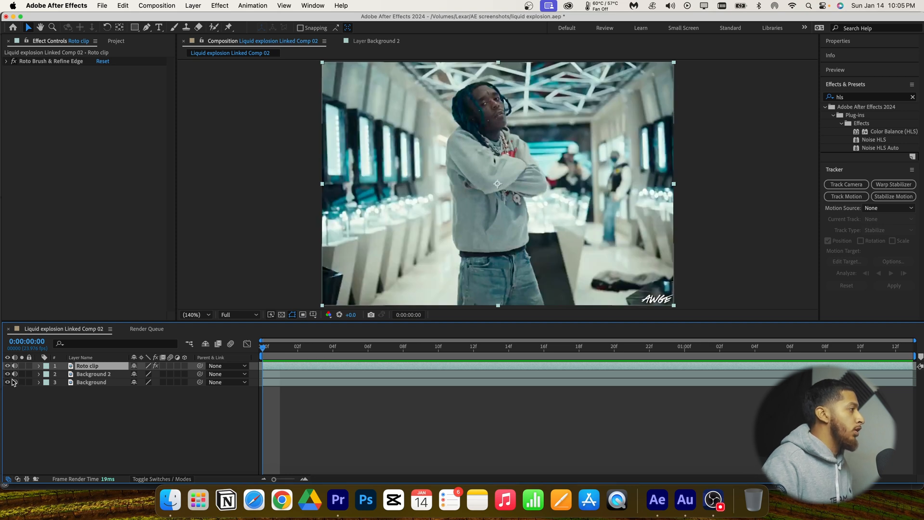
- Find the Displacement Map effect and apply it to the Background 2 layer
{"action": "left_click", "coordinate": [88, 375]}
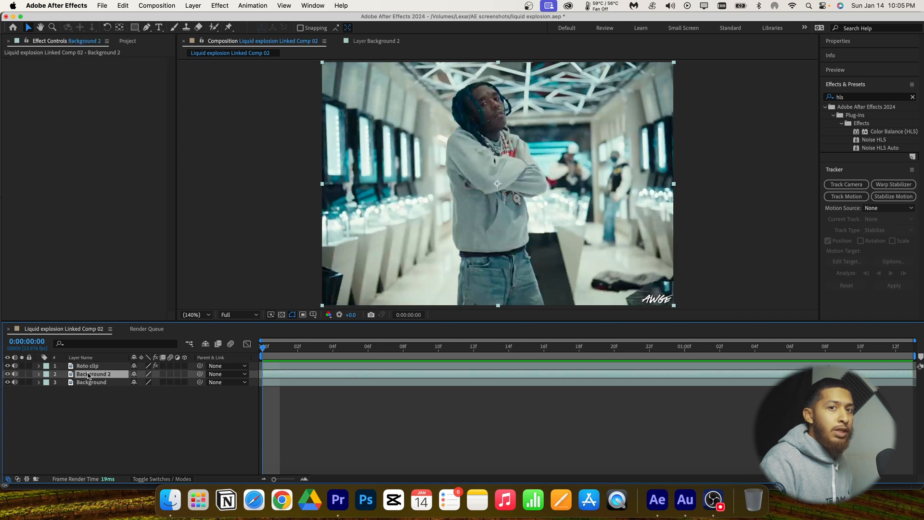
{"action": "left_click", "coordinate": [92, 367]}
{"action": "left_click", "coordinate": [95, 375]}
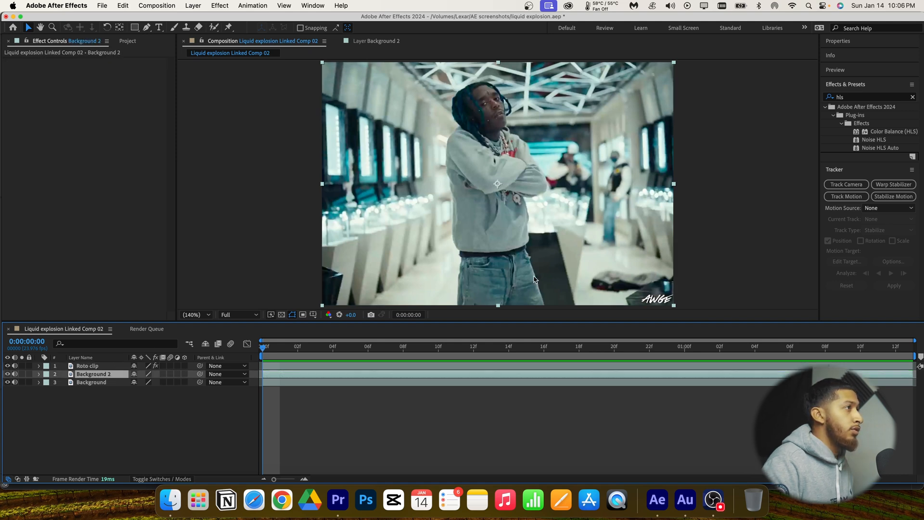
{"action": "left_click", "coordinate": [913, 98]}
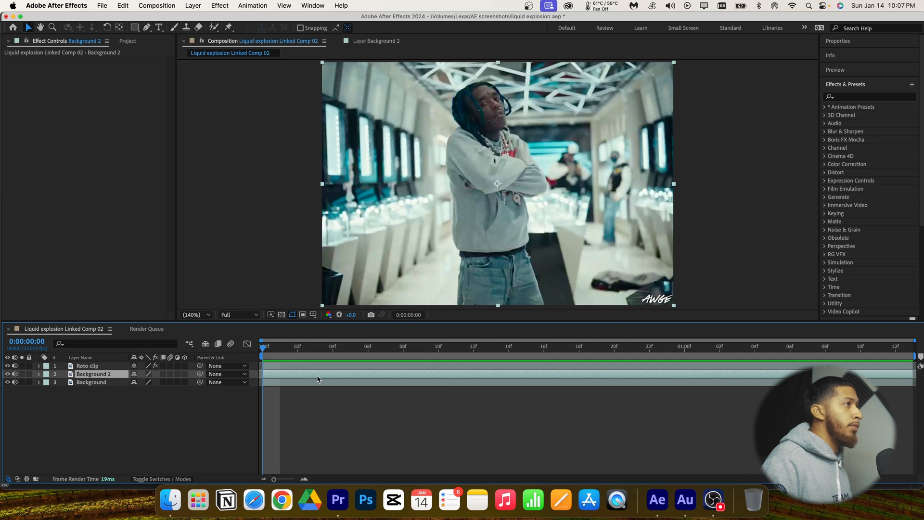
{"action": "left_click", "coordinate": [866, 96]}
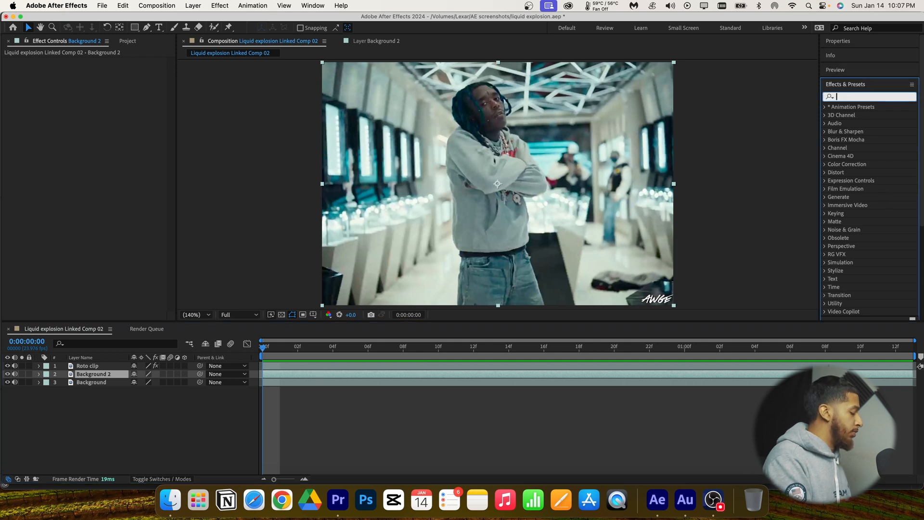
{"action": "type", "text": "displacement"}
{"action": "left_click", "coordinate": [867, 124]}
{"action": "left_click_drag", "start_coordinate": [873, 124], "coordinate": [618, 375]}
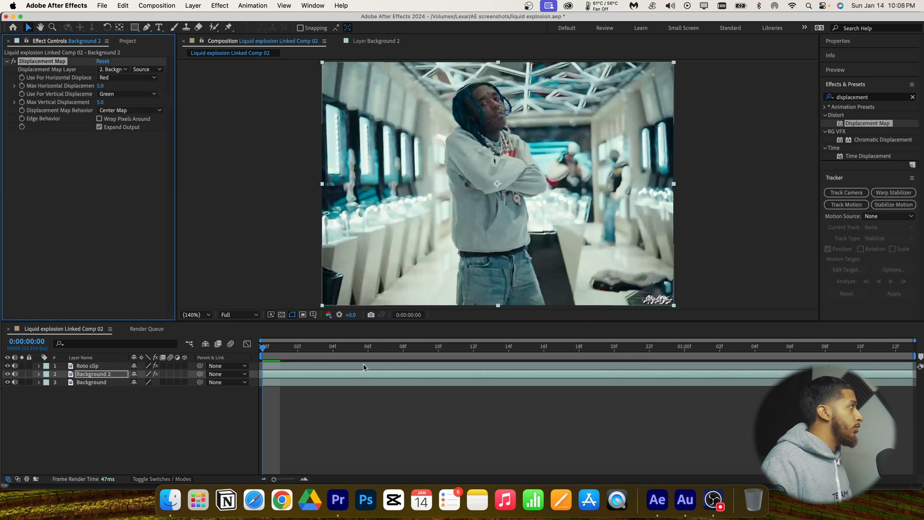
- Keyframe the Displacement Map at the first frame with Max Horizontal Displacement 0 and Max Vertical Displacement 13
{"action": "left_click", "coordinate": [21, 86]}
{"action": "left_click", "coordinate": [21, 102]}
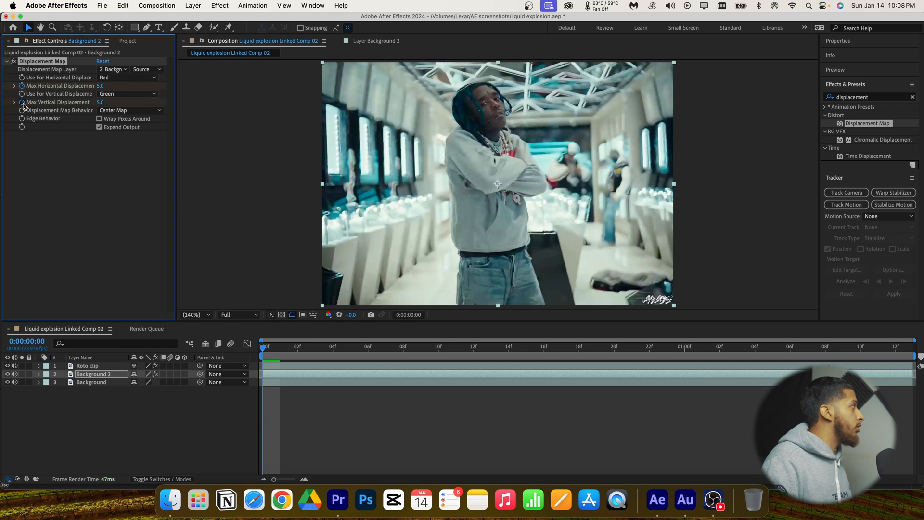
{"action": "left_click", "coordinate": [101, 86]}
{"action": "type", "text": "0"}
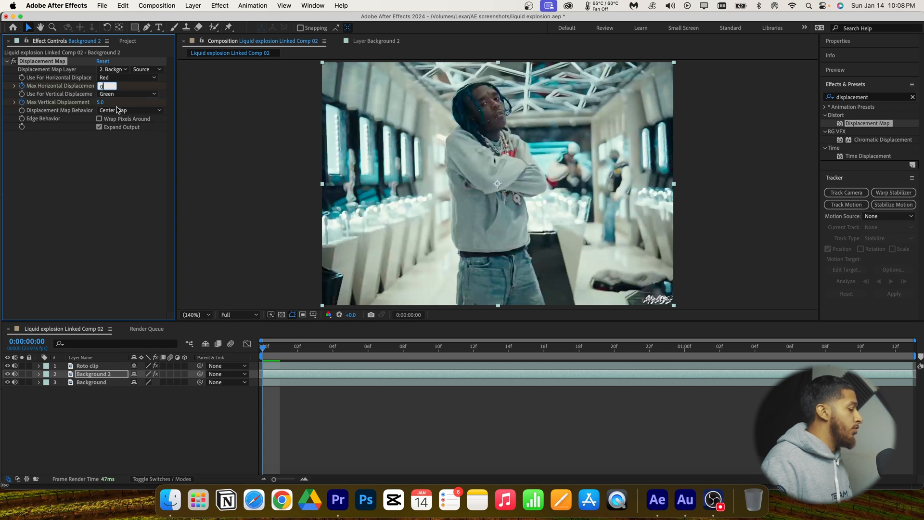
{"action": "key", "text": "Tab"}
{"action": "type", "text": "13"}
{"action": "key", "text": "Return"}
- Find the Turbulent Displace effect, apply it to Background 2, and collapse the Displacement Map settings
{"action": "left_click", "coordinate": [912, 97]}
{"action": "type", "text": "turbulent"}
{"action": "left_click_drag", "start_coordinate": [866, 115], "coordinate": [337, 374]}
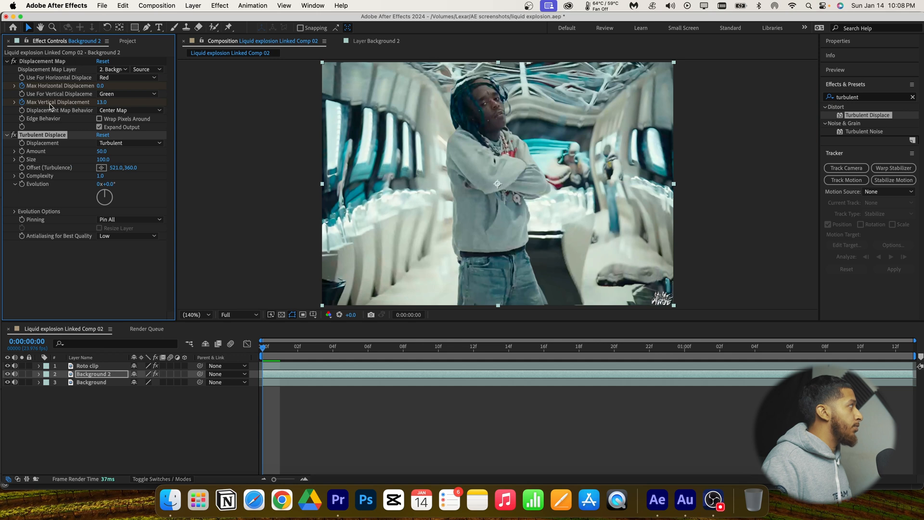
{"action": "left_click", "coordinate": [7, 61]}
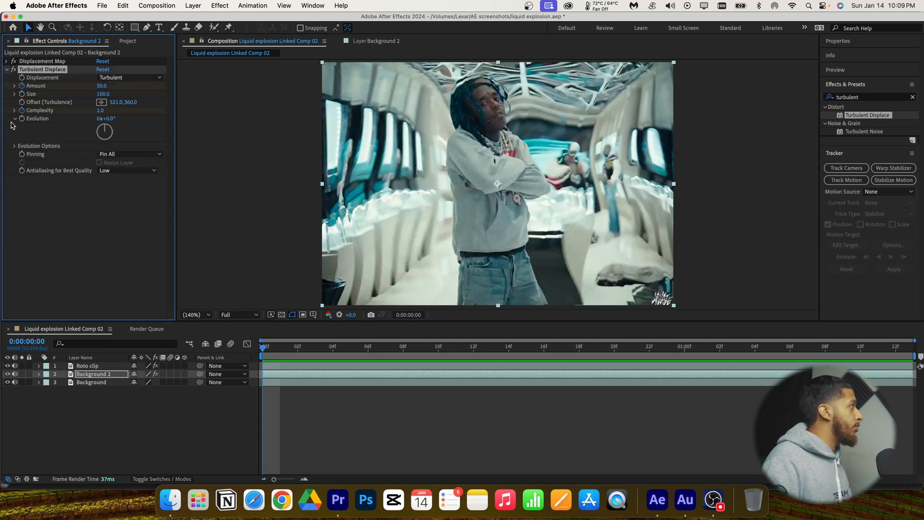
- Keyframe Turbulent Displace at the first frame with Amount 180, Complexity 7 and Evolution 300°
{"action": "left_click", "coordinate": [102, 87]}
{"action": "type", "text": "180"}
{"action": "key", "text": "Return"}
{"action": "left_click", "coordinate": [102, 110]}
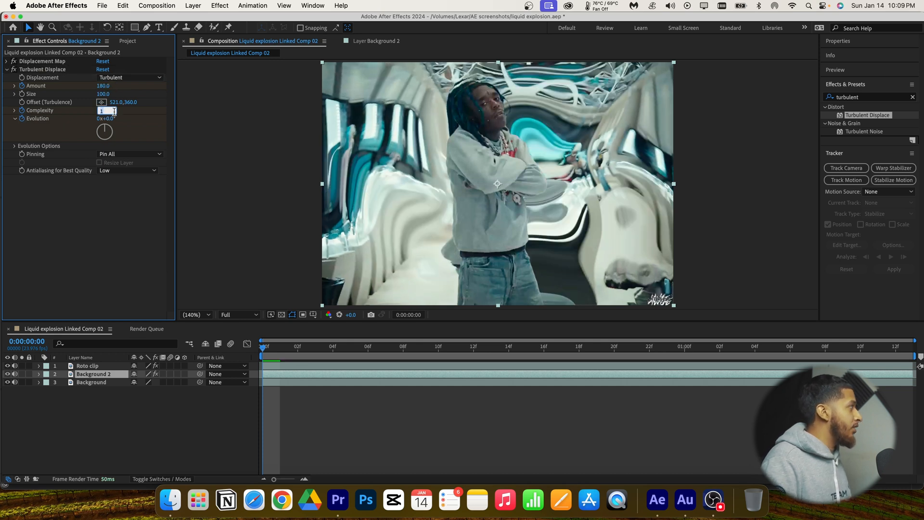
{"action": "type", "text": "7"}
{"action": "key", "text": "Tab"}
{"action": "type", "text": "300"}
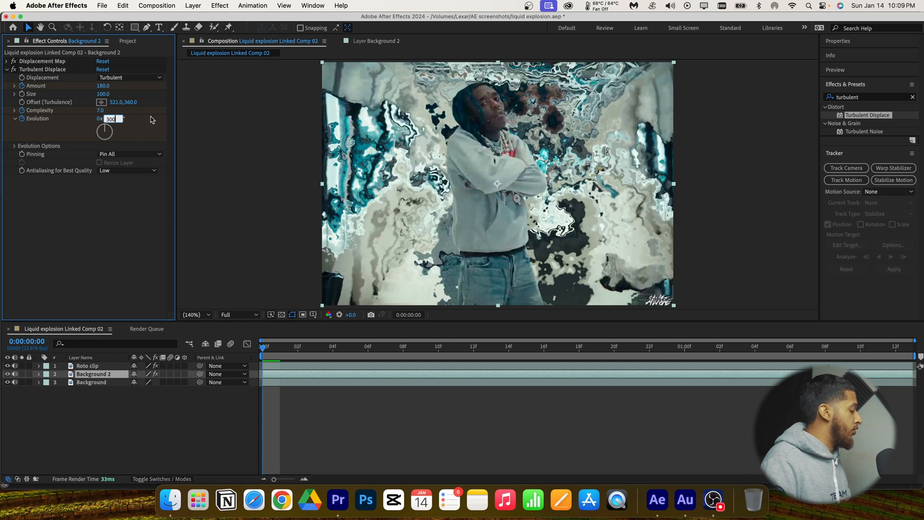
{"action": "key", "text": "Return"}
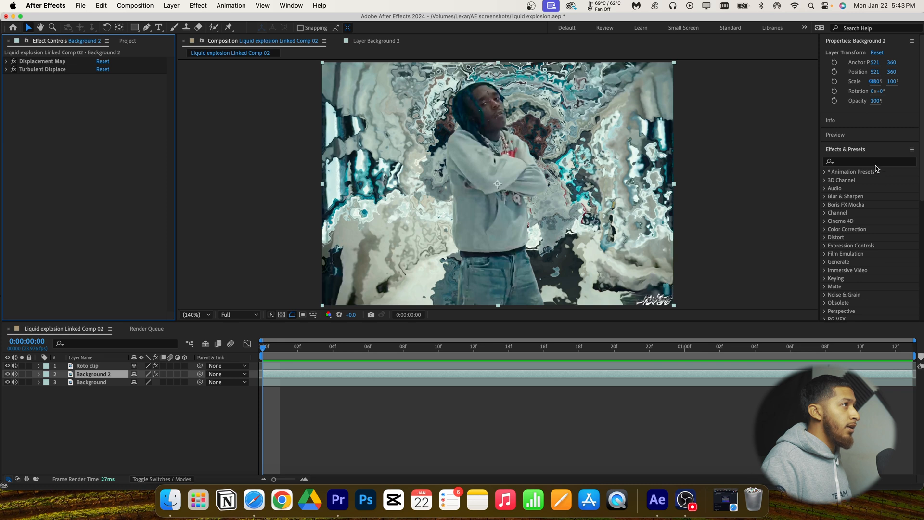
- Find the Hue/Saturation effect and apply it to the Background 2 layer
{"action": "left_click", "coordinate": [875, 165]}
{"action": "type", "text": "hue"}
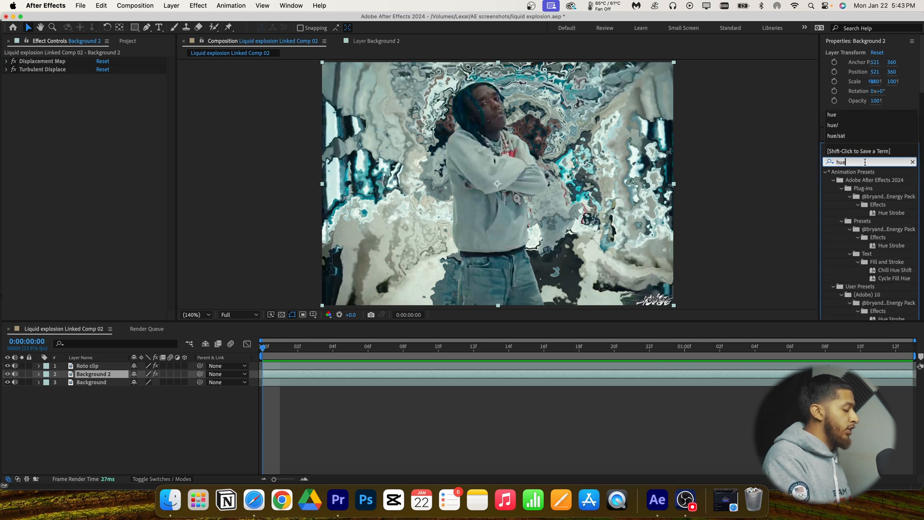
{"action": "type", "text": "/"}
{"action": "left_click_drag", "start_coordinate": [871, 180], "coordinate": [670, 379]}
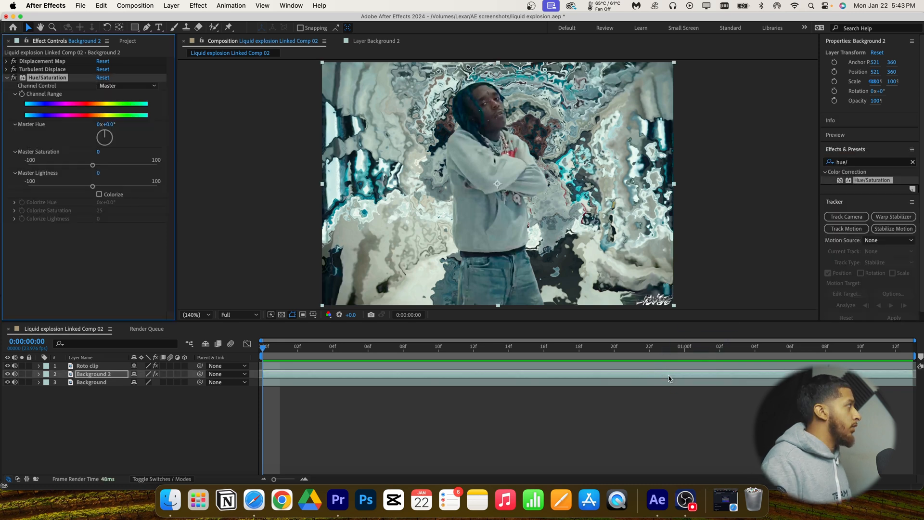
- Keyframe the Hue/Saturation Channel Range with Master Hue 180°, Master Saturation 25 and Master Lightness 3, and collapse the effect
{"action": "left_click", "coordinate": [107, 125]}
{"action": "type", "text": "180"}
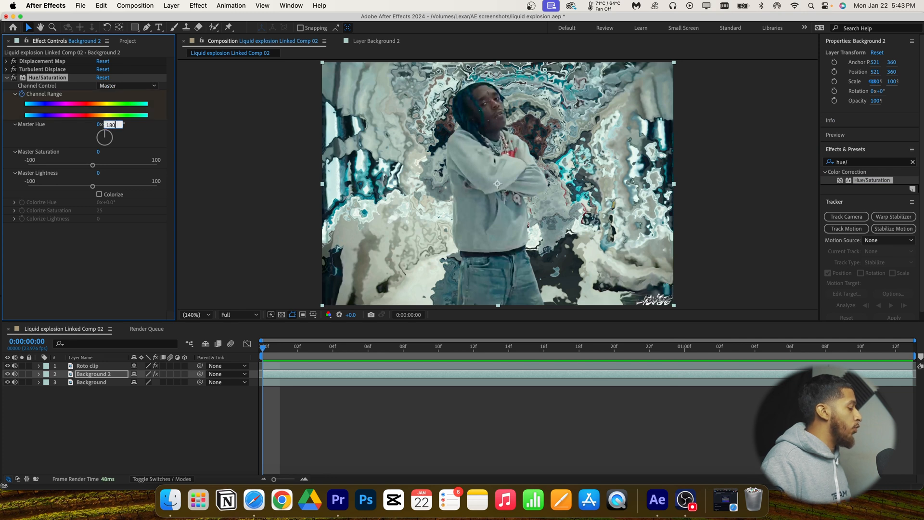
{"action": "left_click", "coordinate": [99, 152]}
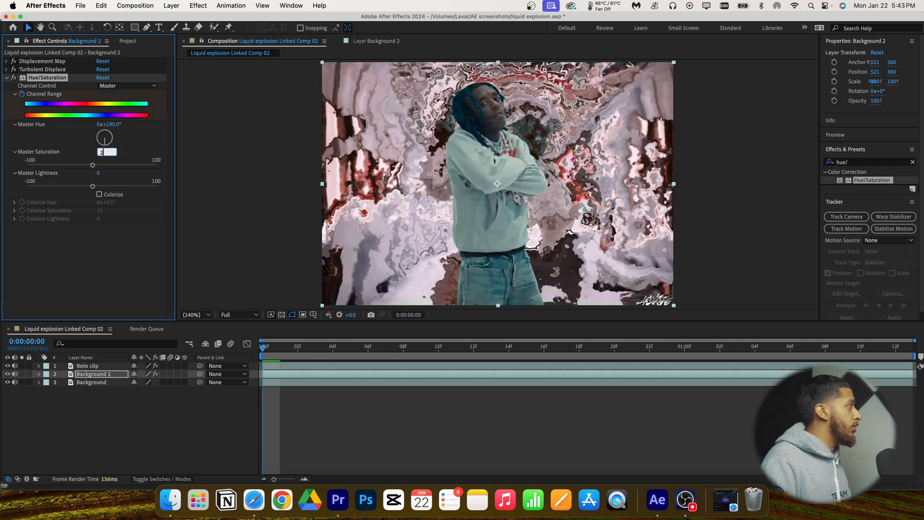
{"action": "type", "text": "25"}
{"action": "key", "text": "Return"}
{"action": "left_click", "coordinate": [98, 173]}
{"action": "type", "text": "3"}
{"action": "key", "text": "Return"}
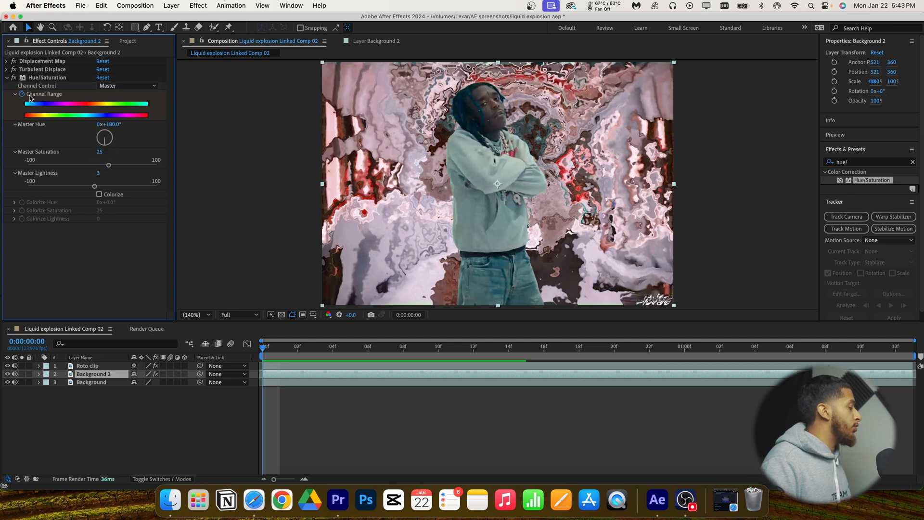
{"action": "left_click", "coordinate": [7, 78]}
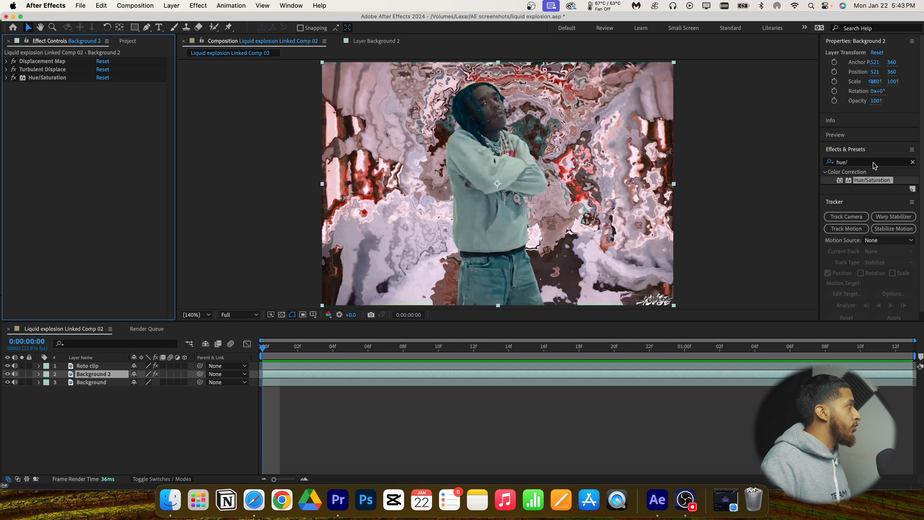
- Find the Stylize Glow effect and apply it to the Background 2 layer
{"action": "left_click", "coordinate": [912, 161]}
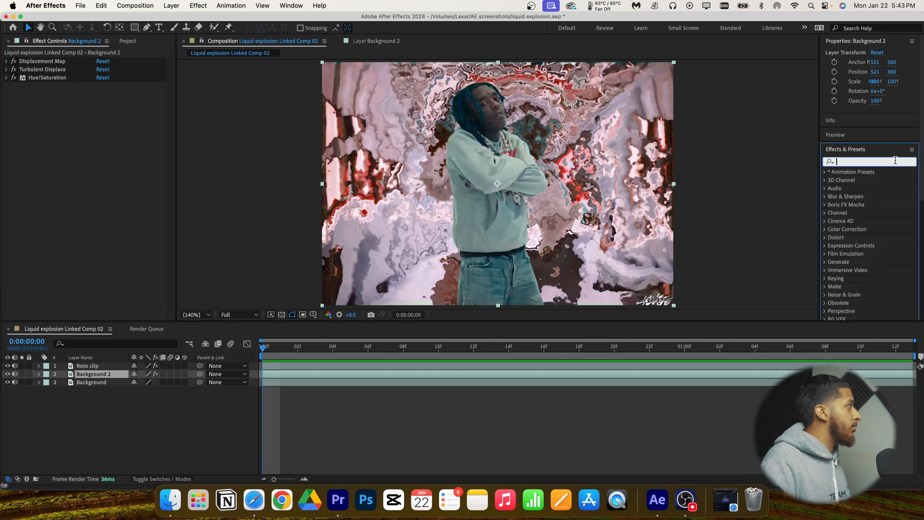
{"action": "type", "text": "glow"}
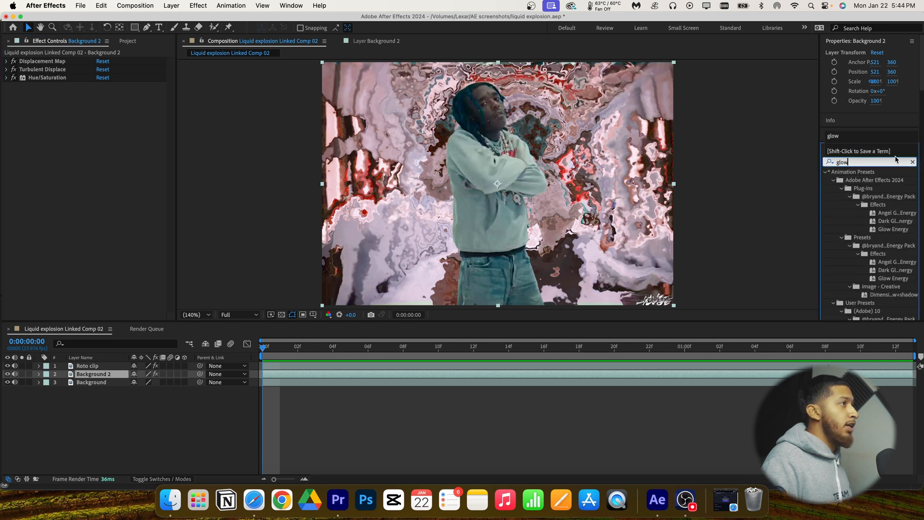
{"action": "key", "text": "Return"}
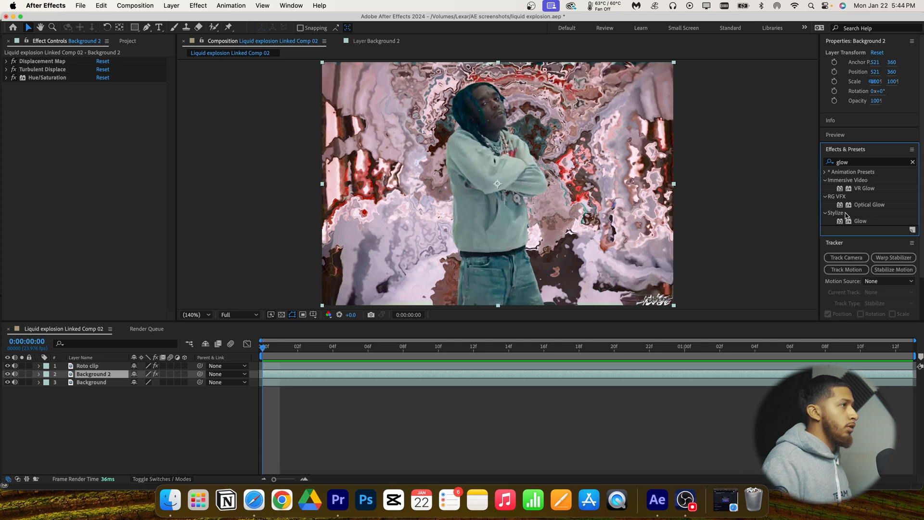
{"action": "left_click_drag", "start_coordinate": [859, 221], "coordinate": [724, 372]}
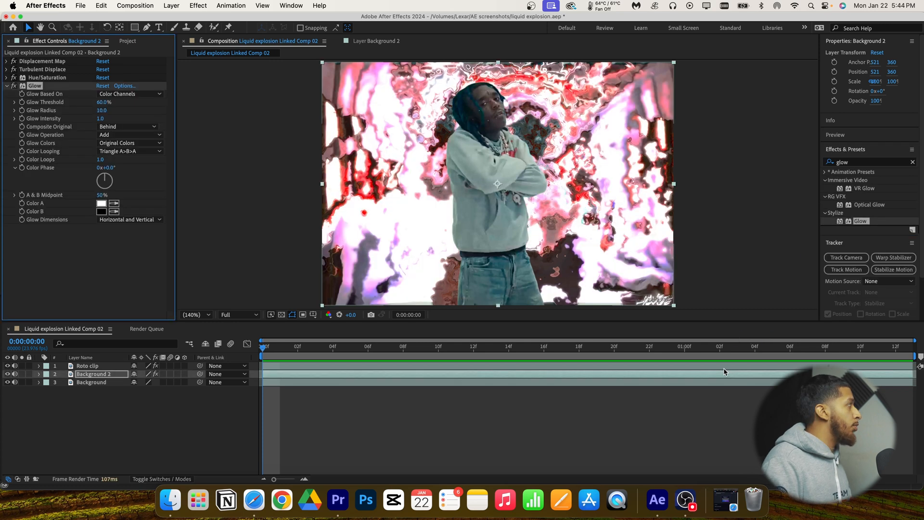
- Keyframe the Glow at the first frame with Glow Threshold 65% and Glow Intensity 0.8, and collapse the effect
{"action": "left_click", "coordinate": [102, 102]}
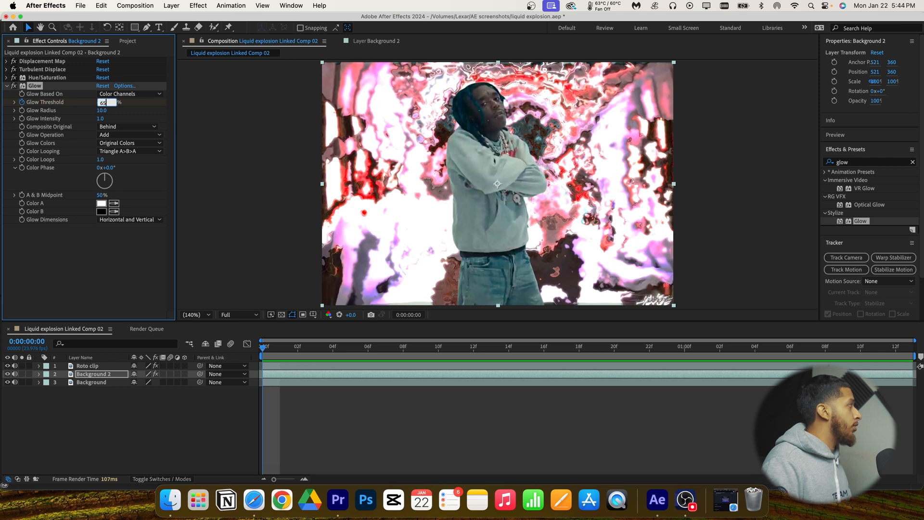
{"action": "type", "text": "65"}
{"action": "key", "text": "Return"}
{"action": "left_click", "coordinate": [101, 118]}
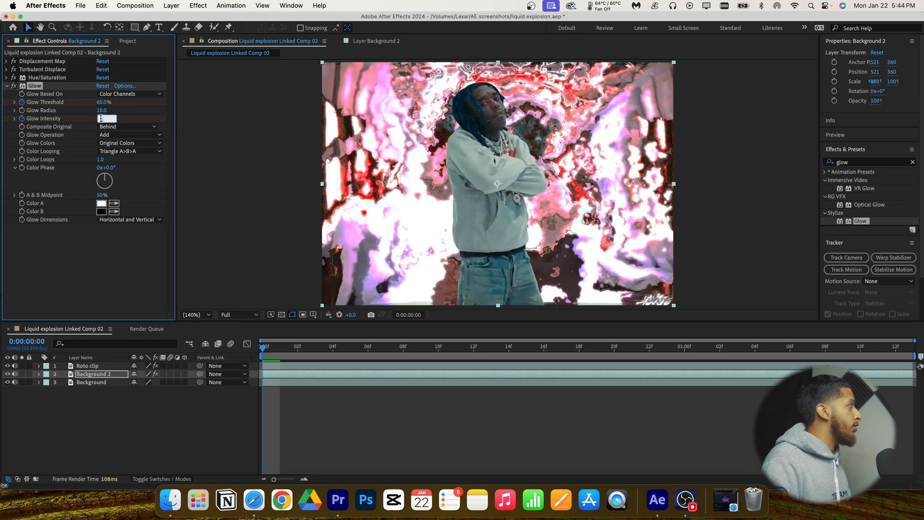
{"action": "type", "text": "0.8"}
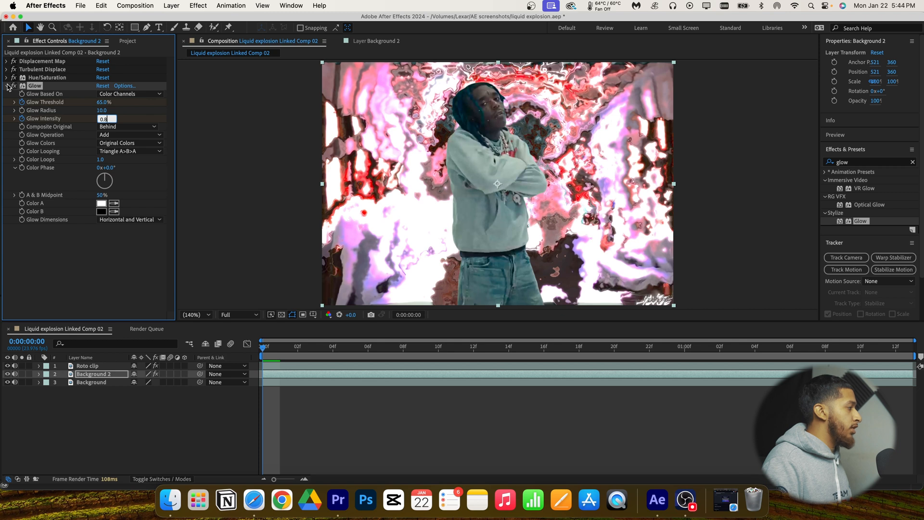
{"action": "left_click", "coordinate": [7, 86]}
- At frame 10, reset all four effects on Background 2 to their defaults and expand their settings
{"action": "left_click_drag", "start_coordinate": [286, 349], "coordinate": [438, 348]}
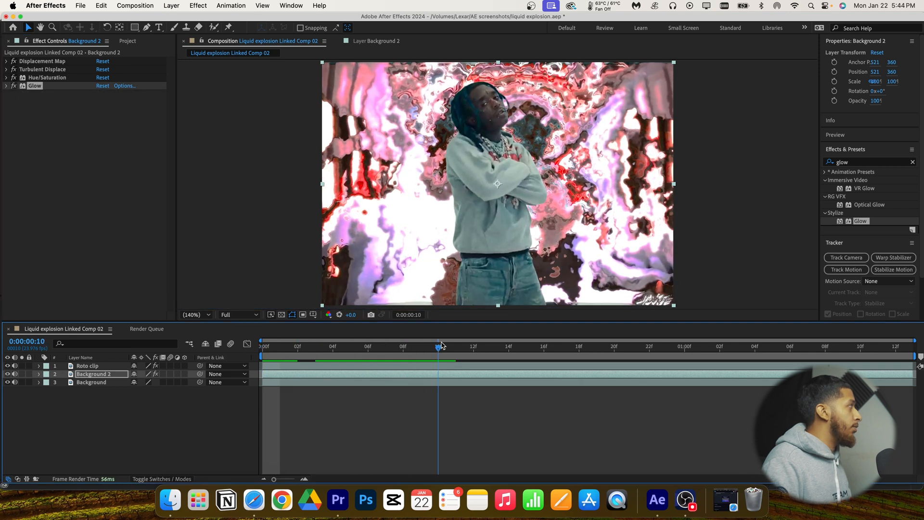
{"action": "left_click", "coordinate": [103, 64]}
{"action": "left_click", "coordinate": [103, 70]}
{"action": "left_click", "coordinate": [103, 78]}
{"action": "left_click", "coordinate": [103, 85]}
{"action": "left_click", "coordinate": [7, 62], "text": "super"}
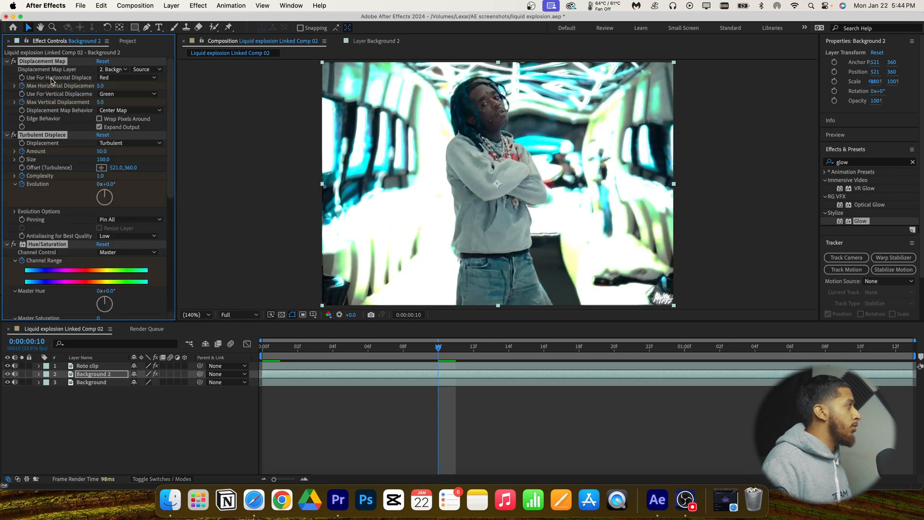
- At frame 10, set Max Horizontal Displacement, Max Vertical Displacement and the Turbulent Displace Amount to 0
{"action": "left_click", "coordinate": [100, 86]}
{"action": "type", "text": "0"}
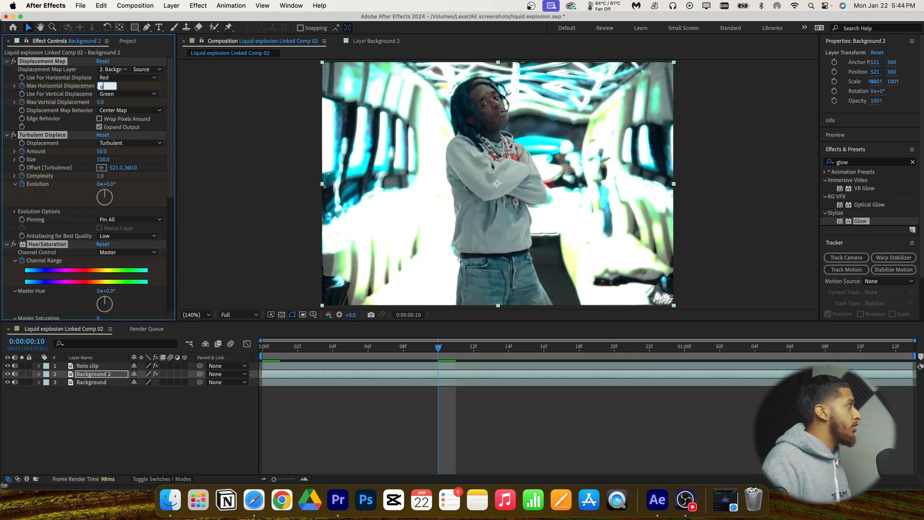
{"action": "left_click", "coordinate": [101, 102]}
{"action": "type", "text": "0"}
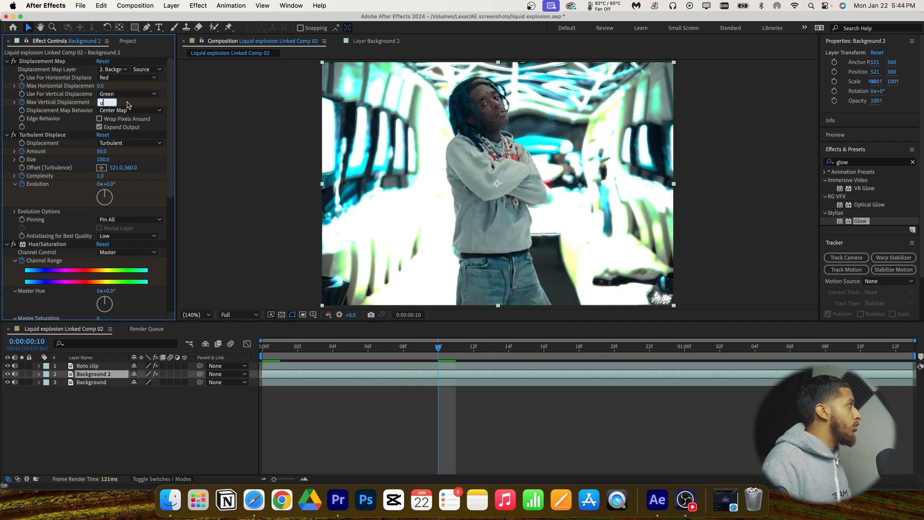
{"action": "key", "text": "Return"}
{"action": "left_click", "coordinate": [102, 152]}
{"action": "type", "text": "0"}
{"action": "key", "text": "Return"}
- At frame 10, set the Glow Threshold to 100% and lower the Glow Intensity
{"action": "scroll", "coordinate": [127, 157], "scroll_direction": "down", "scroll_amount": 7}
{"action": "left_click", "coordinate": [103, 244]}
{"action": "type", "text": "100"}
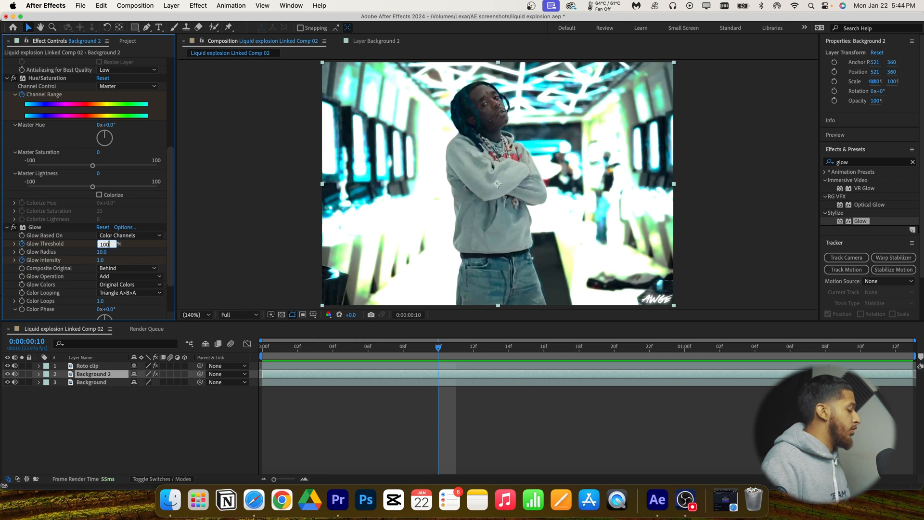
{"action": "key", "text": "Return"}
{"action": "left_click_drag", "start_coordinate": [102, 261], "coordinate": [89, 260]}
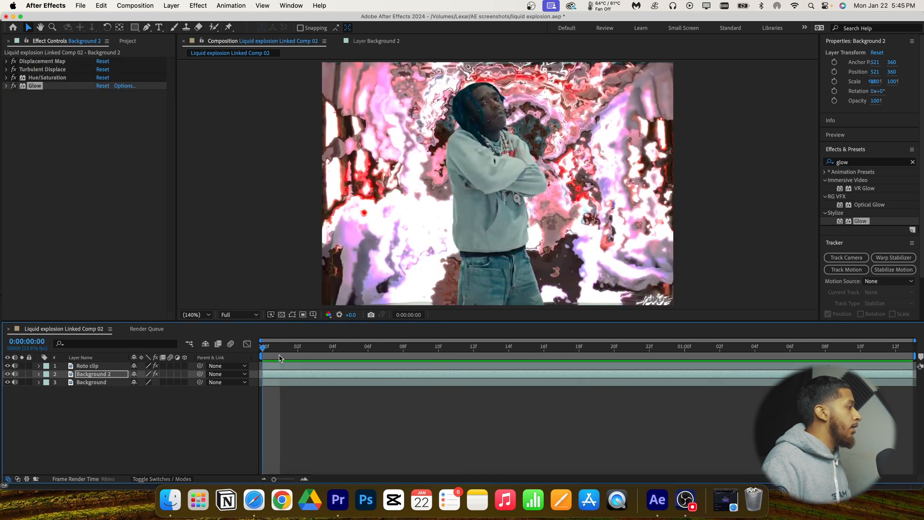
- Play back the animated liquid effect on Background 2 from the first frame
{"action": "key", "text": "space"}
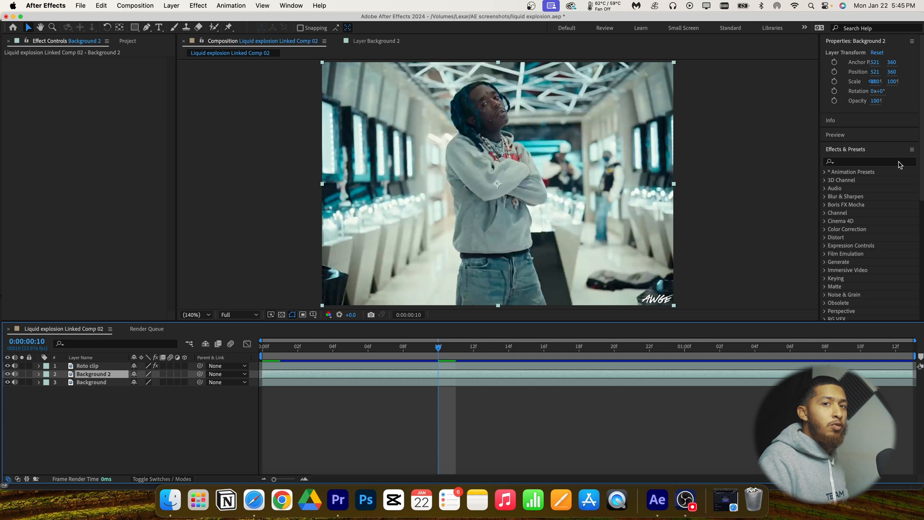
- Find the Turbulent Displace effect and apply it to the Background 2 layer
{"action": "left_click", "coordinate": [899, 164]}
{"action": "type", "text": "turbu"}
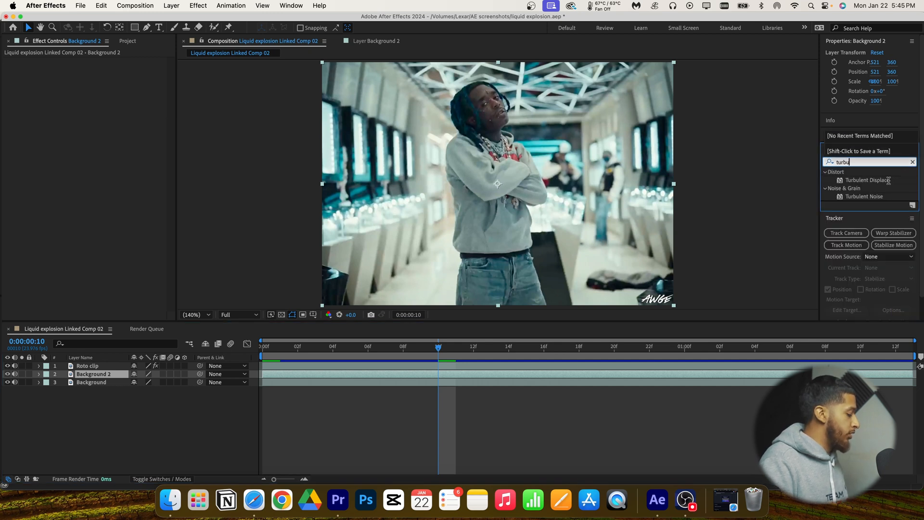
{"action": "left_click", "coordinate": [869, 180]}
{"action": "left_click_drag", "start_coordinate": [869, 179], "coordinate": [671, 371]}
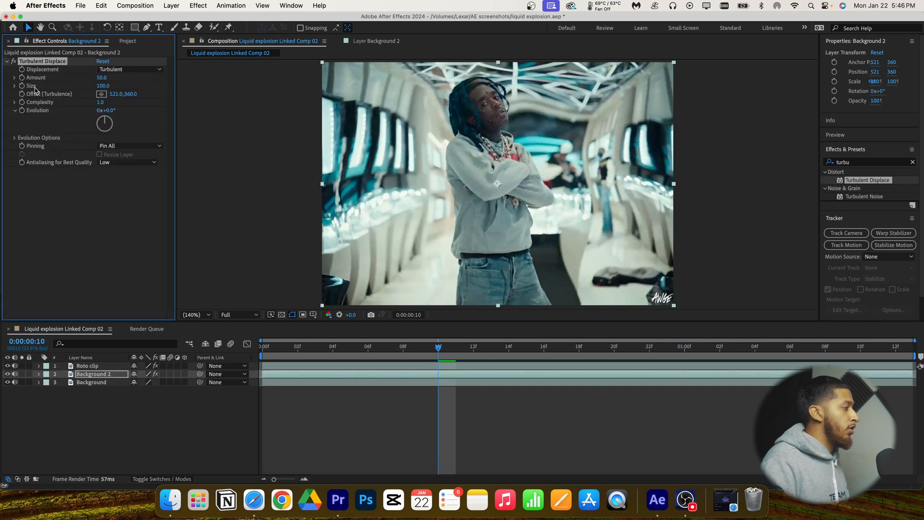
- At the first frame, keyframe Turbulent Displace with Amount 381, Size 18 and Complexity 4
{"action": "left_click", "coordinate": [264, 348]}
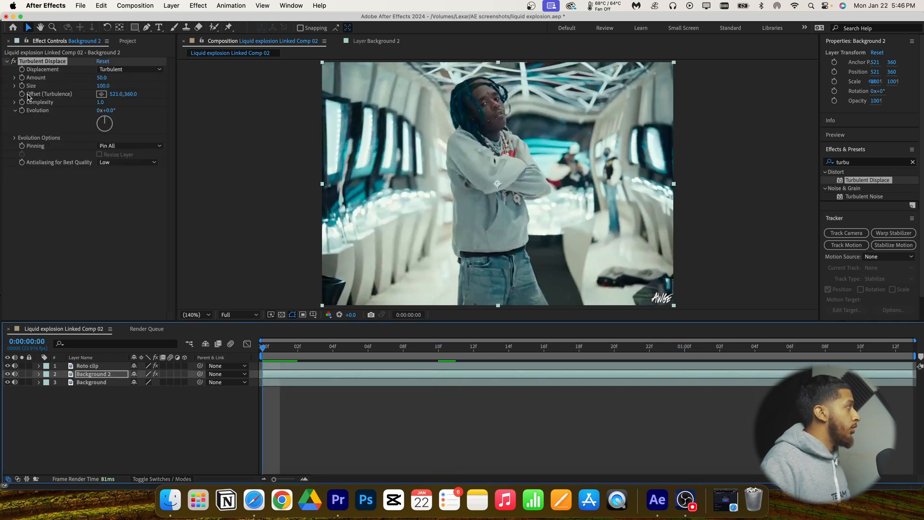
{"action": "left_click", "coordinate": [22, 77]}
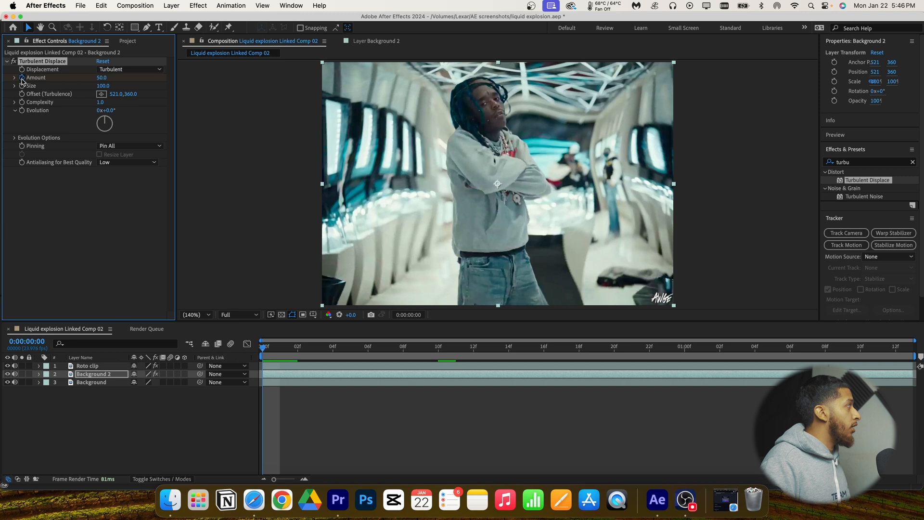
{"action": "left_click", "coordinate": [22, 102]}
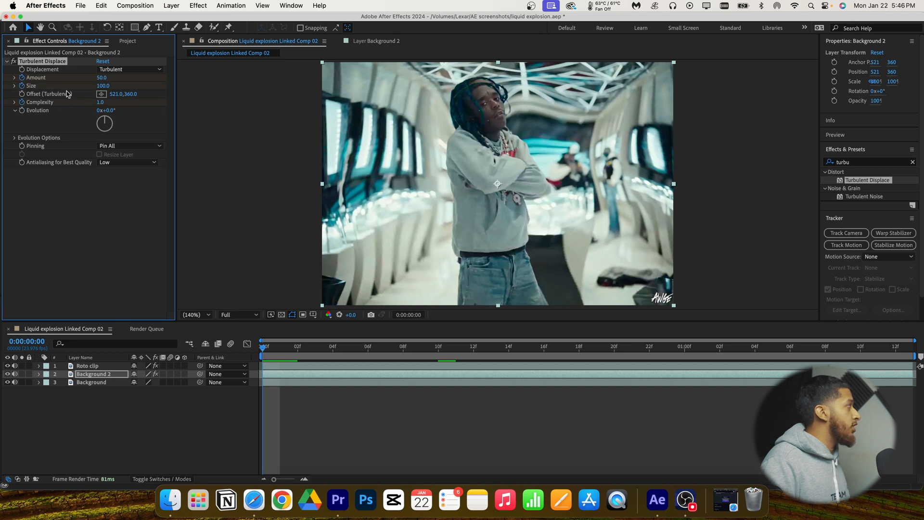
{"action": "left_click", "coordinate": [102, 77]}
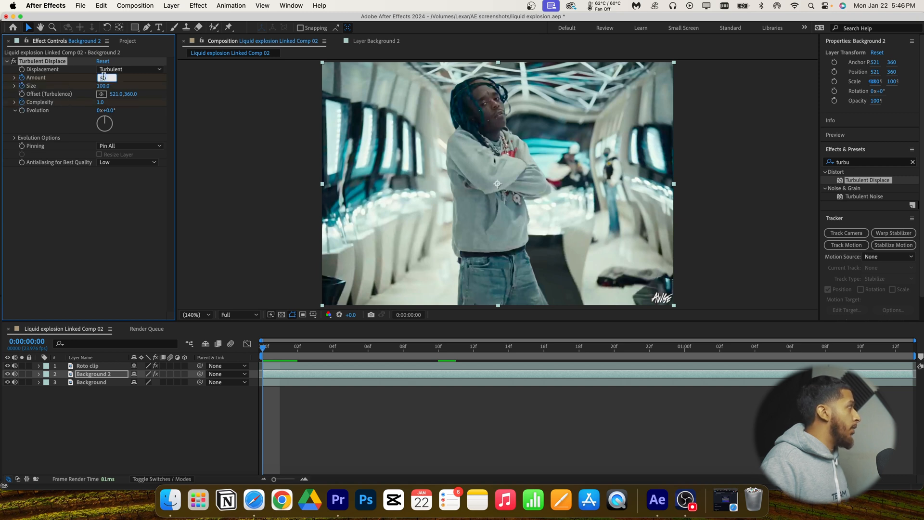
{"action": "type", "text": "381"}
{"action": "key", "text": "Tab"}
{"action": "type", "text": "1"}
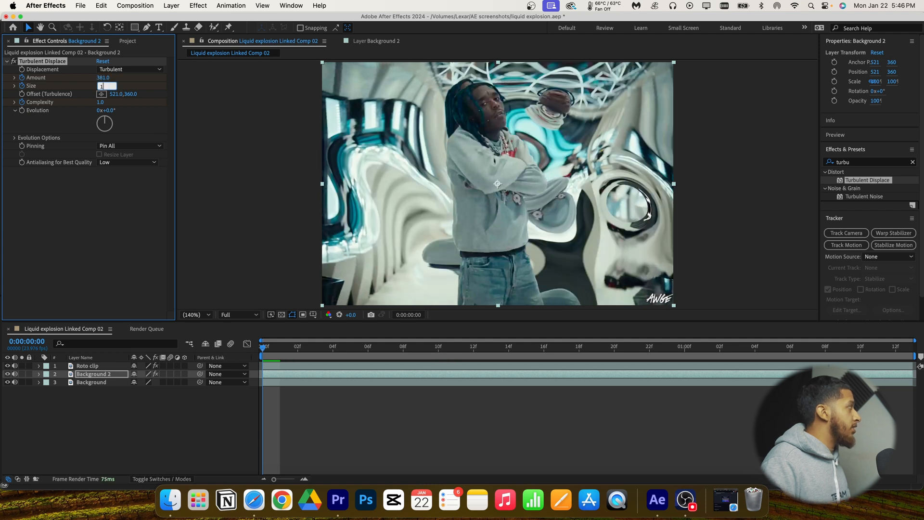
{"action": "type", "text": "8"}
{"action": "key", "text": "Tab"}
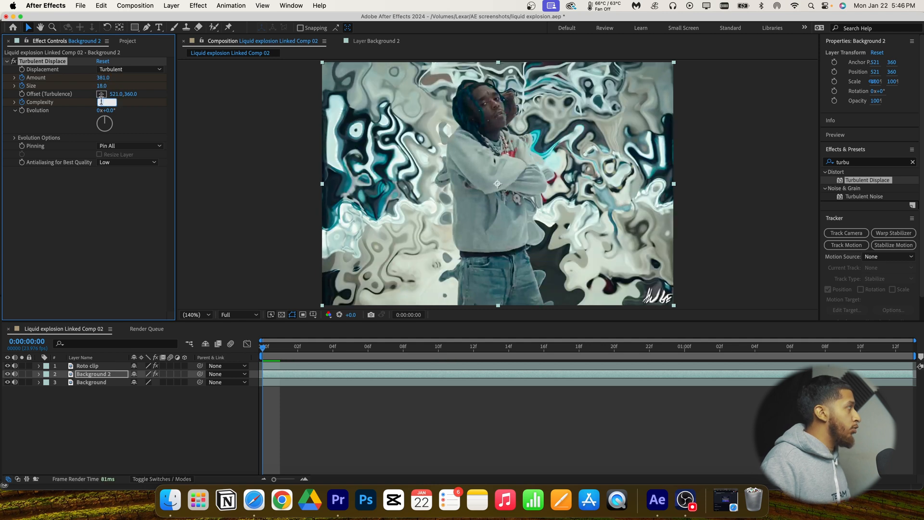
{"action": "type", "text": "4"}
{"action": "key", "text": "Return"}
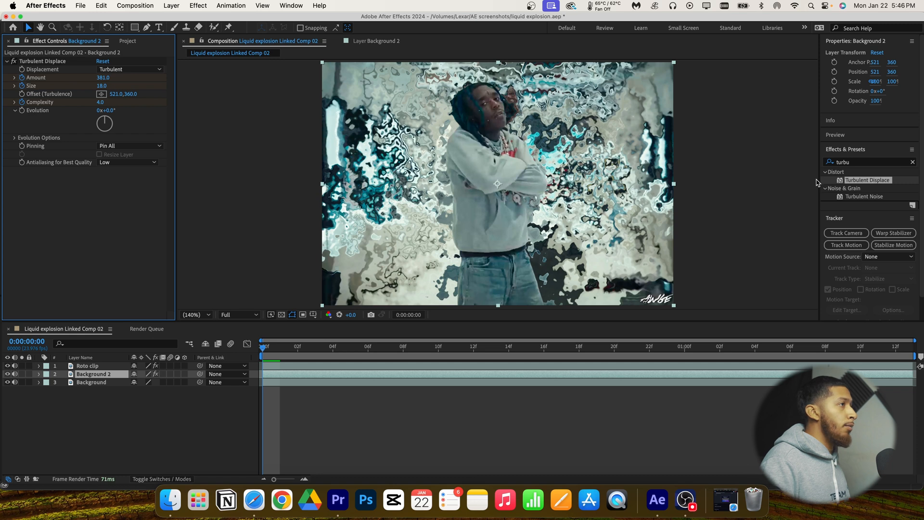
- Find the Twirl effect and apply it to the Background 2 layer
{"action": "left_click", "coordinate": [912, 163]}
{"action": "type", "text": "twirl"}
{"action": "left_click", "coordinate": [825, 172]}
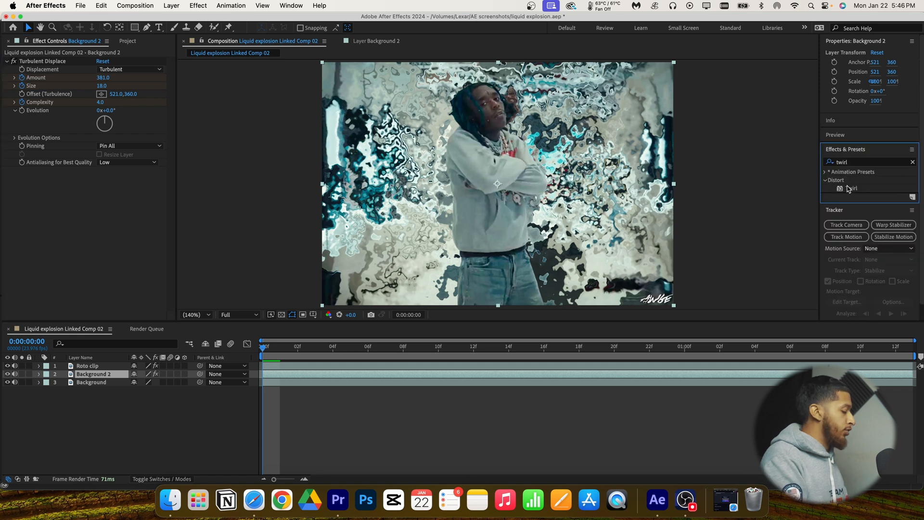
{"action": "left_click_drag", "start_coordinate": [848, 189], "coordinate": [614, 377]}
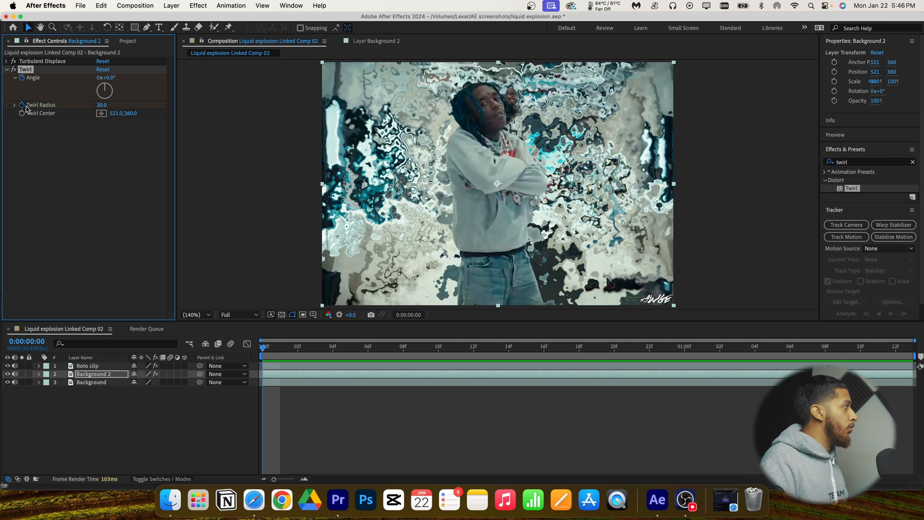
- At the first frame, set the keyframed Twirl Angle to 250° and the Twirl Radius to 47
{"action": "left_click", "coordinate": [107, 78]}
{"action": "type", "text": "250"}
{"action": "key", "text": "Return"}
{"action": "left_click", "coordinate": [101, 105]}
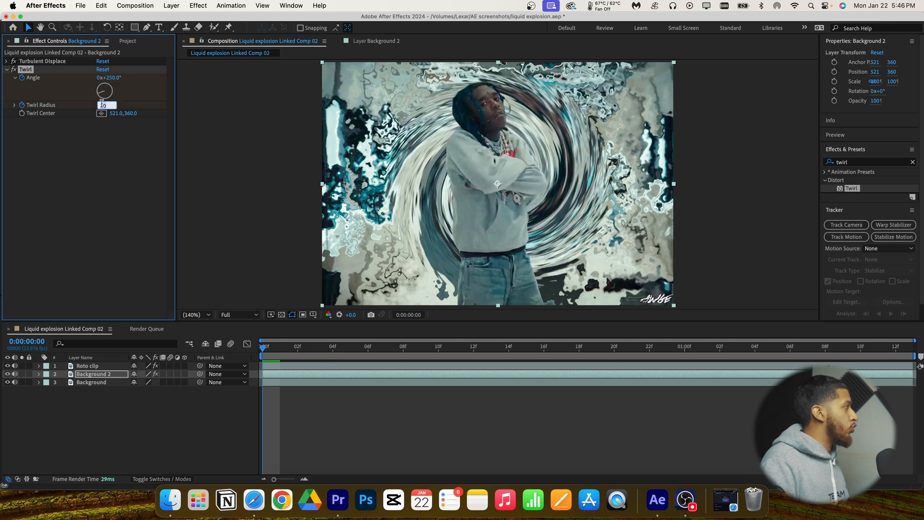
{"action": "type", "text": "47"}
{"action": "left_click", "coordinate": [125, 108]}
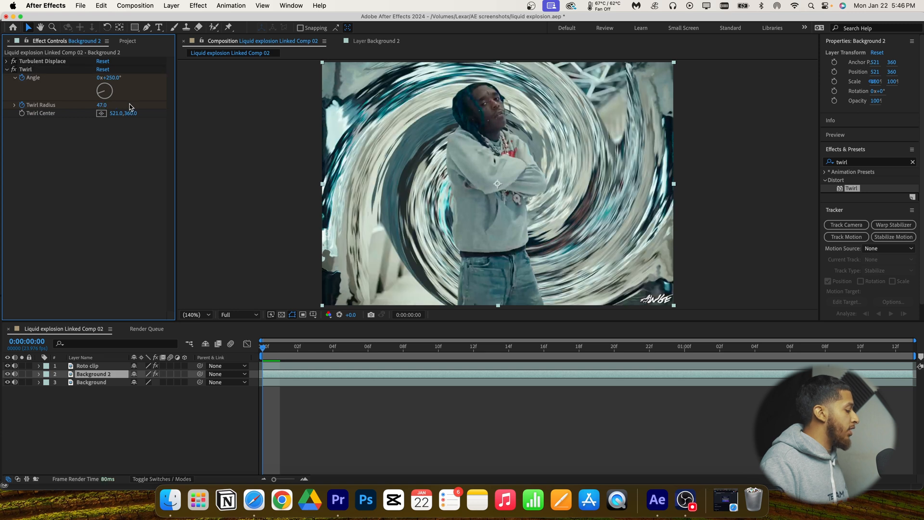
- Apply Liquify to Background 2 and smear the swirled background around the subject with its Warp tool
{"action": "left_click", "coordinate": [912, 162]}
{"action": "type", "text": "liquify"}
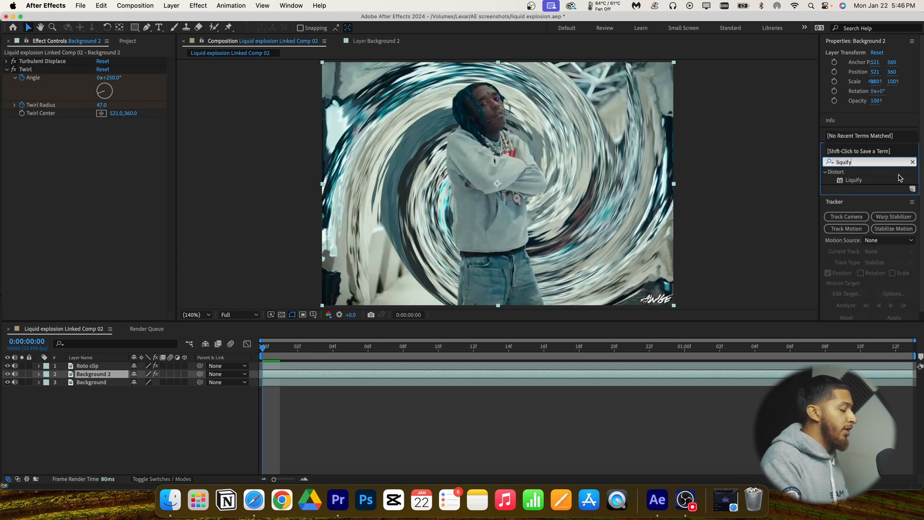
{"action": "left_click_drag", "start_coordinate": [852, 180], "coordinate": [639, 374]}
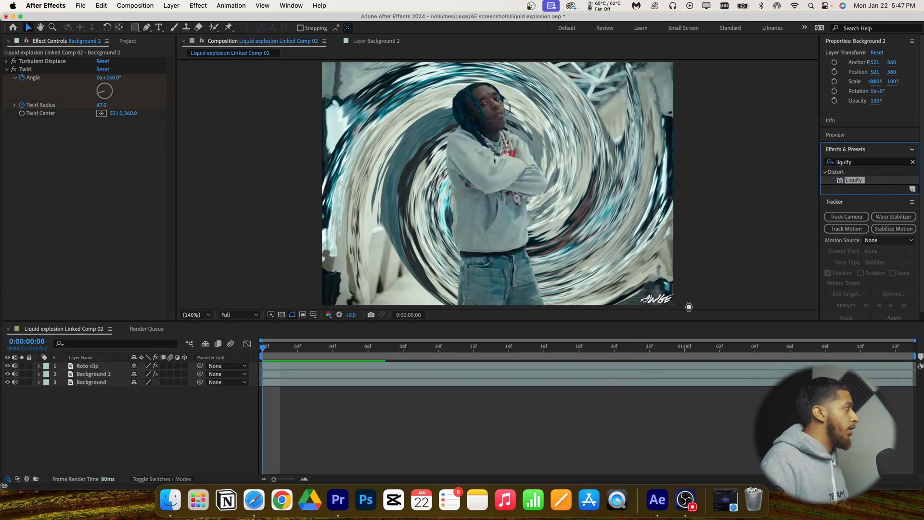
{"action": "left_click", "coordinate": [30, 140]}
{"action": "mouse_move", "coordinate": [424, 153]}
{"action": "left_mouse_down"}
{"action": "mouse_move", "coordinate": [462, 261]}
{"action": "mouse_move", "coordinate": [611, 290]}
{"action": "left_mouse_up"}
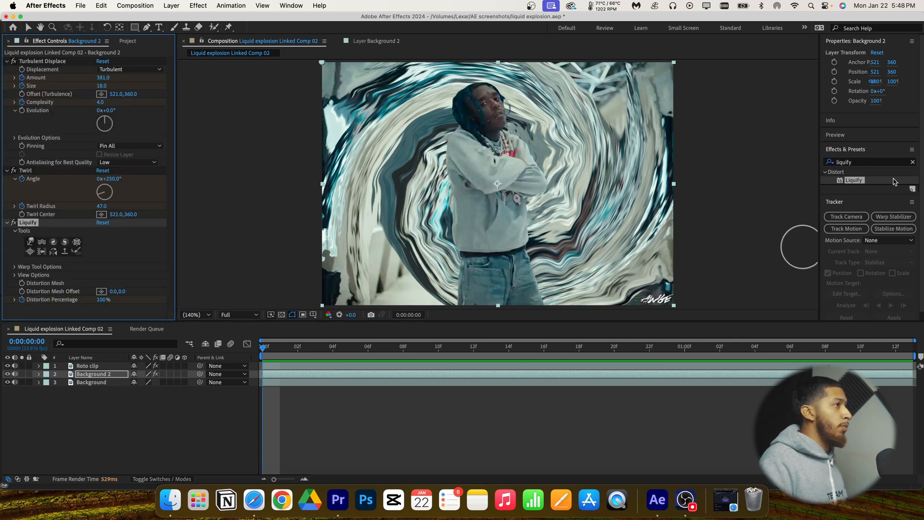
- Apply the Glow effect to Background 2 and set its keyframed Glow Intensity to 4 at the first frame
{"action": "left_click", "coordinate": [912, 162]}
{"action": "type", "text": "glow"}
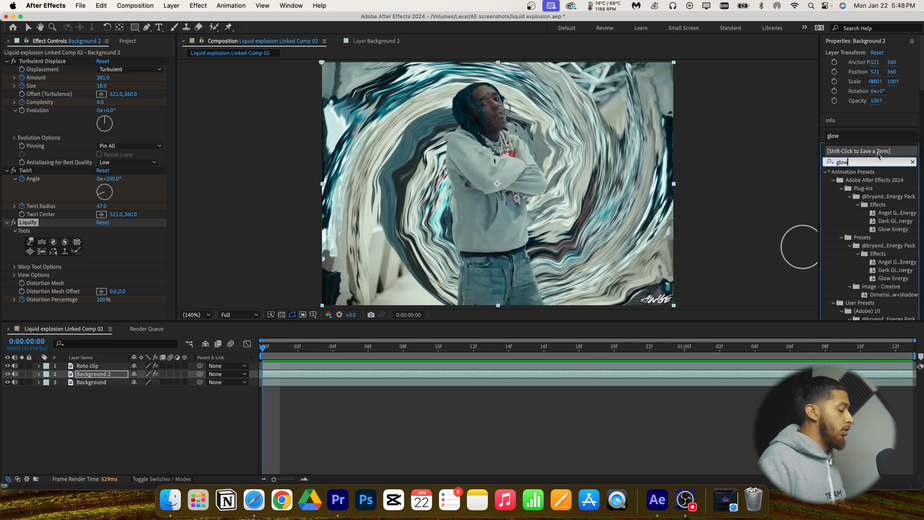
{"action": "left_click_drag", "start_coordinate": [856, 218], "coordinate": [623, 374]}
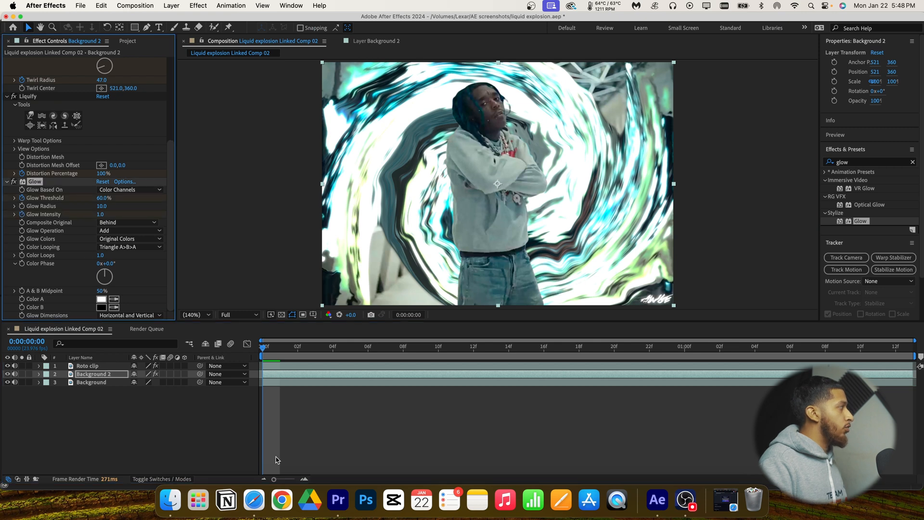
{"action": "left_click", "coordinate": [100, 215]}
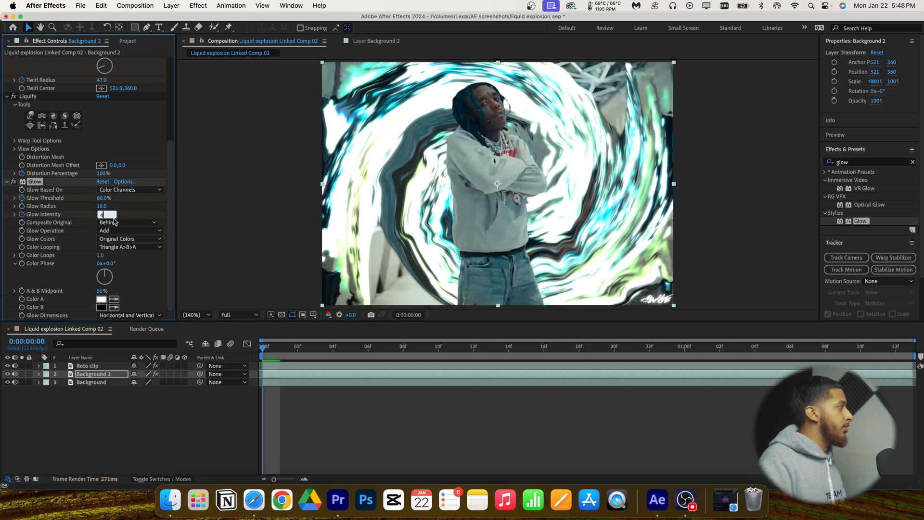
{"action": "type", "text": "4"}
{"action": "key", "text": "Return"}
- At frame 12, collapse all effects on Background 2 and reset Turbulent Displace, Twirl and Glow to their defaults
{"action": "left_click_drag", "start_coordinate": [351, 348], "coordinate": [472, 350]}
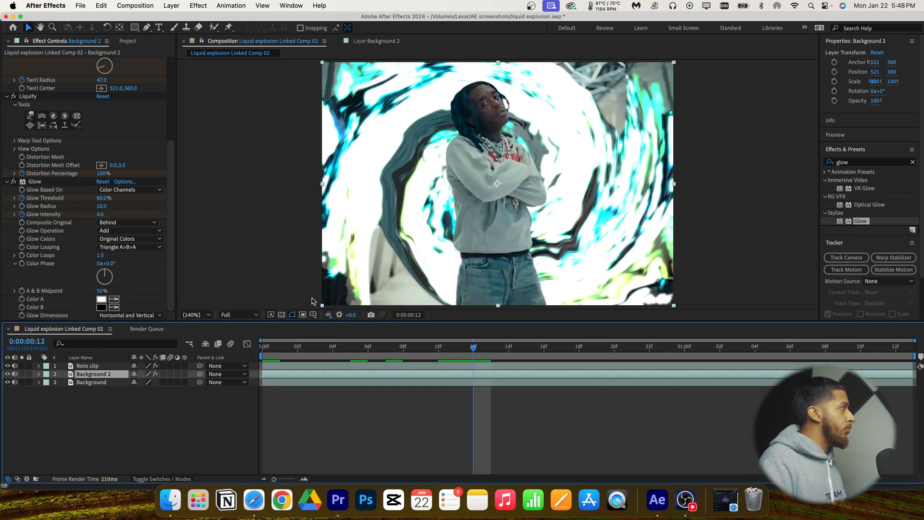
{"action": "scroll", "coordinate": [60, 113], "scroll_direction": "up", "scroll_amount": 5}
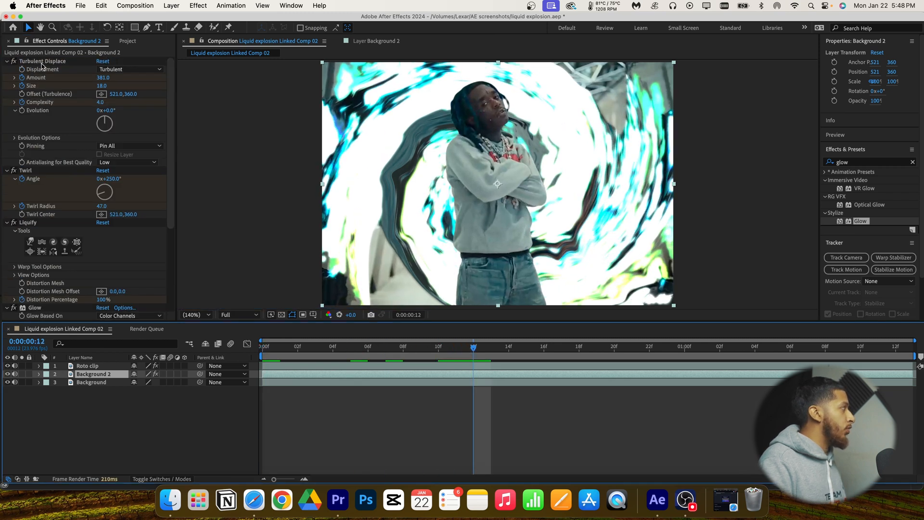
{"action": "scroll", "coordinate": [66, 165], "scroll_direction": "down", "scroll_amount": 5}
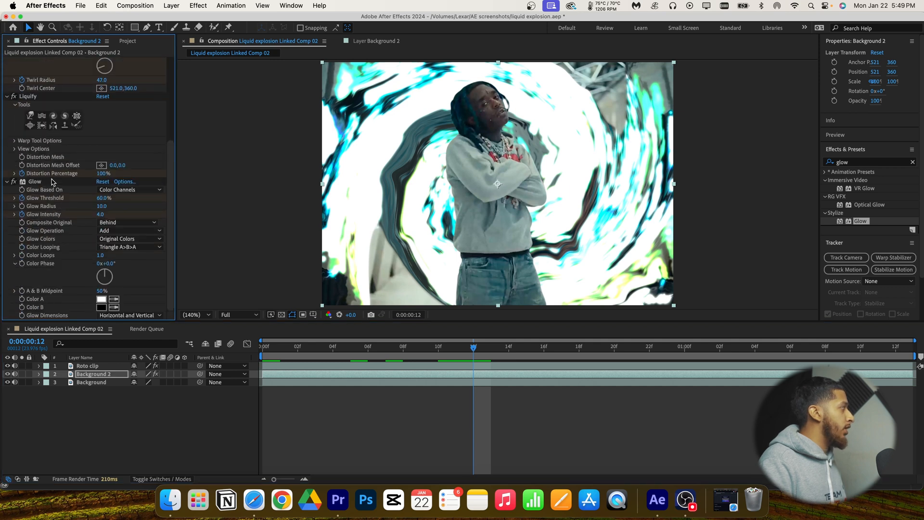
{"action": "key", "text": "super+a"}
{"action": "left_click", "coordinate": [7, 182]}
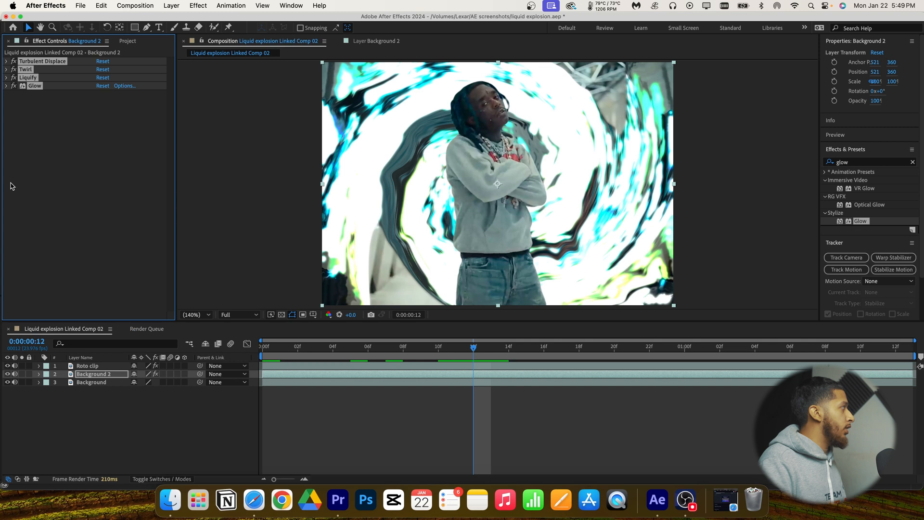
{"action": "left_click", "coordinate": [102, 61]}
{"action": "left_click", "coordinate": [102, 69]}
{"action": "left_click", "coordinate": [107, 86]}
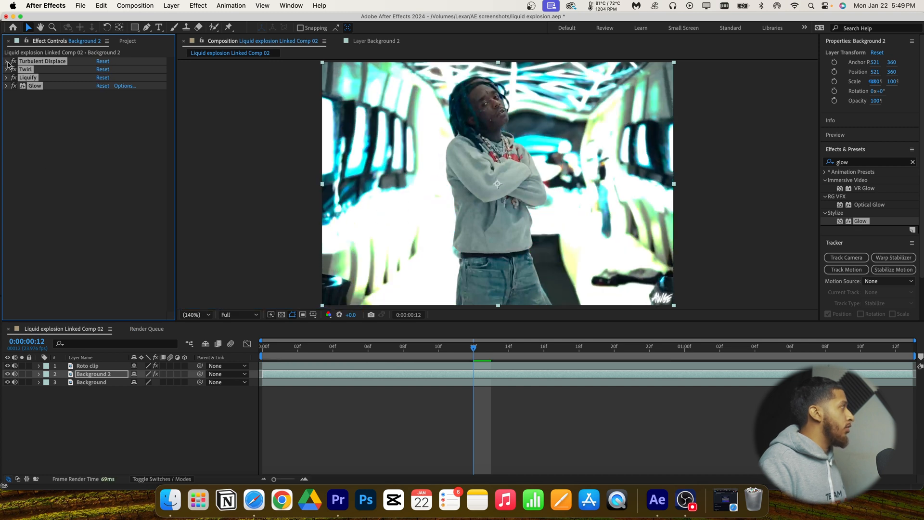
- At frame 12, set Turbulent Displace Amount, Twirl Radius and Liquify Distortion Percentage to 0, and change the Glow Threshold
{"action": "left_click", "coordinate": [6, 62]}
{"action": "left_click", "coordinate": [102, 78]}
{"action": "type", "text": "0"}
{"action": "key", "text": "Return"}
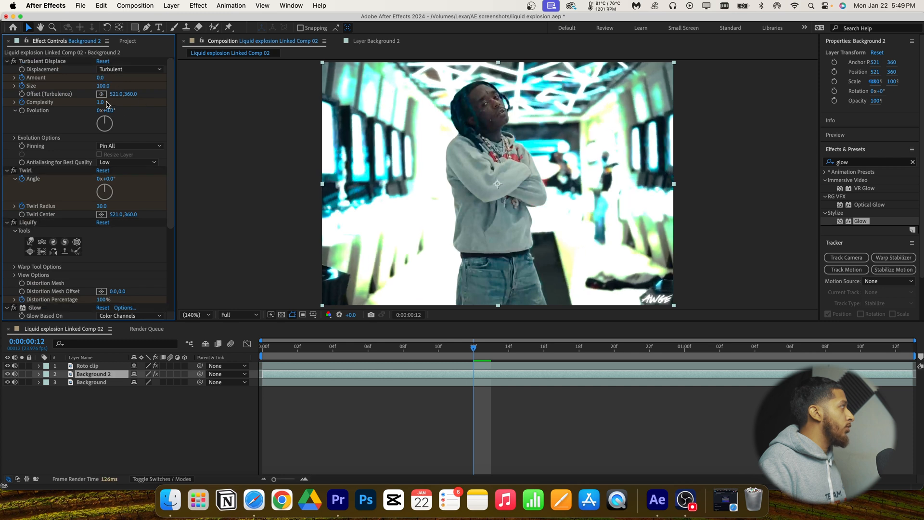
{"action": "key", "text": "Return"}
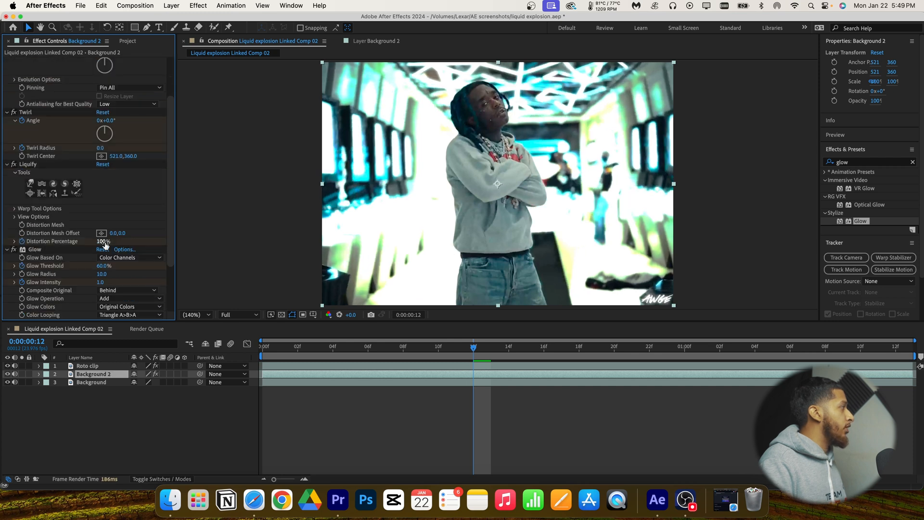
{"action": "scroll", "coordinate": [120, 258], "scroll_direction": "down", "scroll_amount": 3}
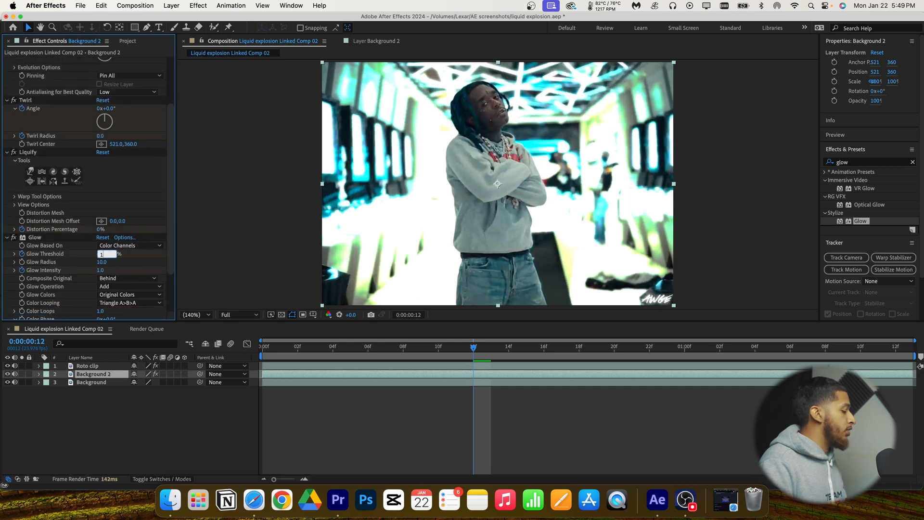
{"action": "key", "text": "Return"}
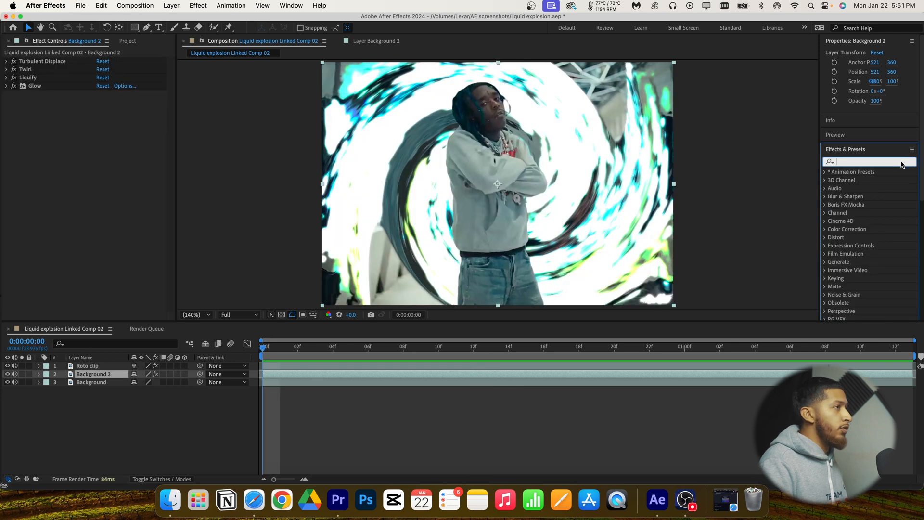
- Apply Color Balance (HLS) to Background 2, shift its keyframed Hue, and preview the animation from the first frame
{"action": "type", "text": "hls"}
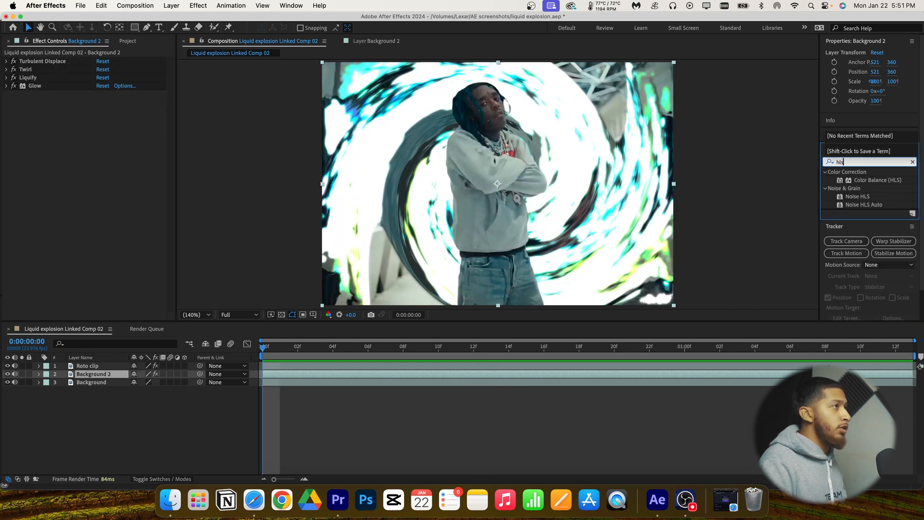
{"action": "left_click_drag", "start_coordinate": [685, 331], "coordinate": [647, 374]}
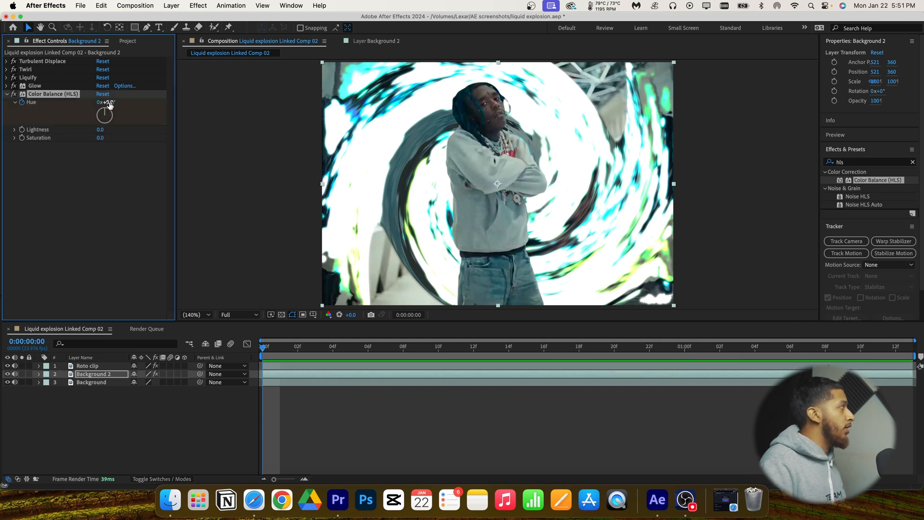
{"action": "left_click_drag", "start_coordinate": [141, 112], "coordinate": [201, 145]}
{"action": "left_click_drag", "start_coordinate": [403, 348], "coordinate": [266, 349]}
{"action": "key", "text": "space"}
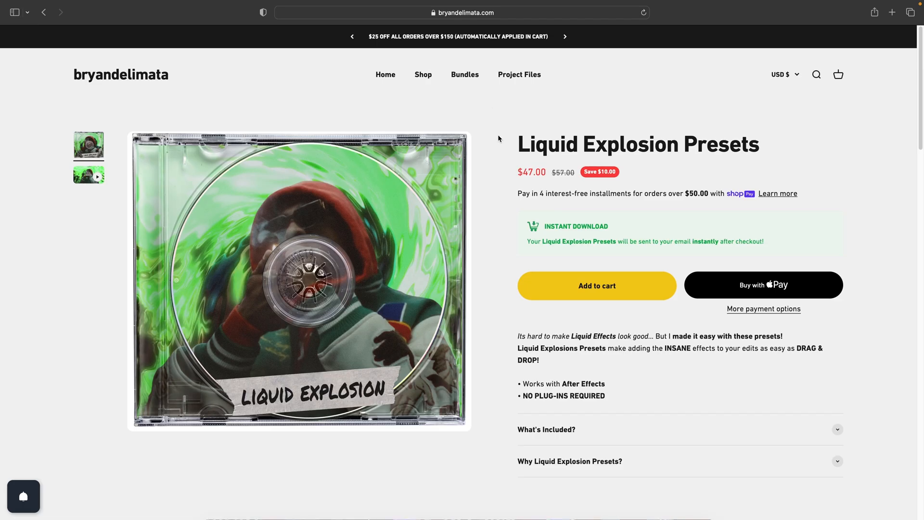
- Switch to the browser and examine the before-and-after comparison on the Liquid Explosion Presets page
{"action": "scroll", "coordinate": [493, 159], "scroll_direction": "down", "scroll_amount": 10}
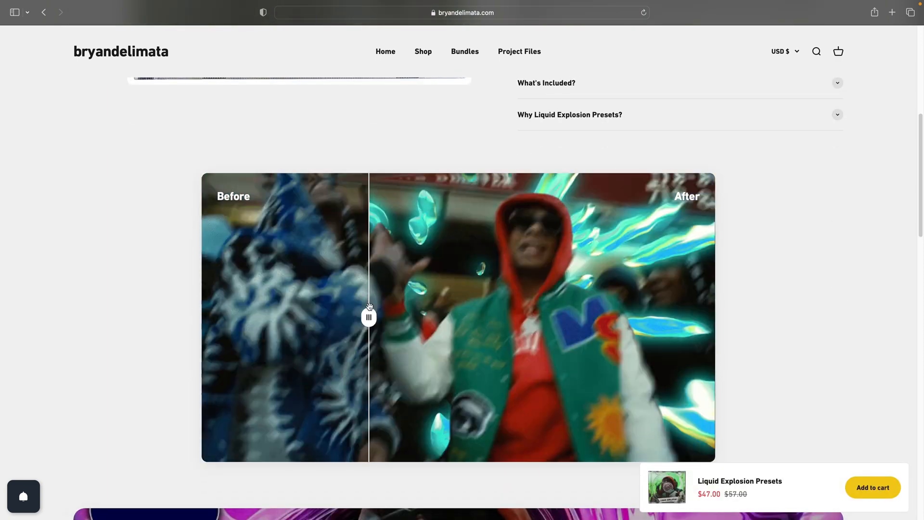
{"action": "left_click_drag", "start_coordinate": [368, 317], "coordinate": [711, 281]}
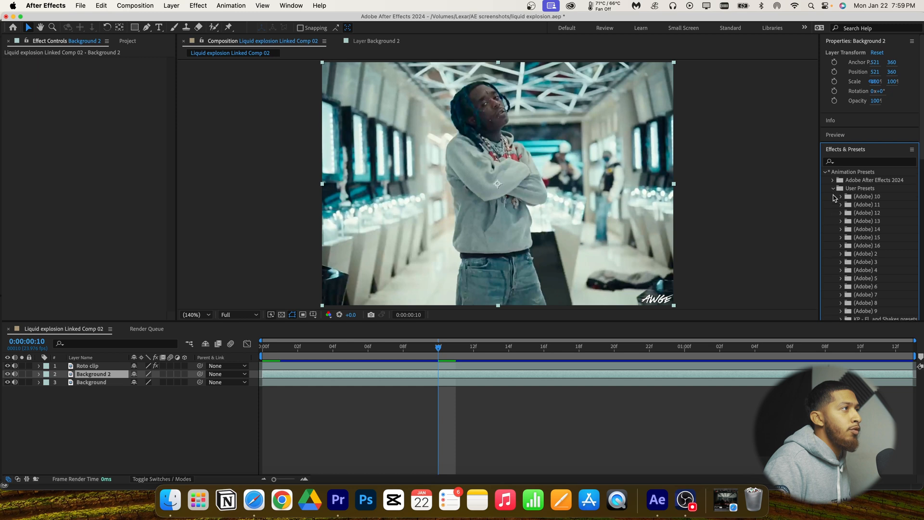
- At the first frame, try the Acid Rain preset from the Liquid Explosion user presets on Background 2 and preview it
{"action": "scroll", "coordinate": [835, 212], "scroll_direction": "down", "scroll_amount": 5}
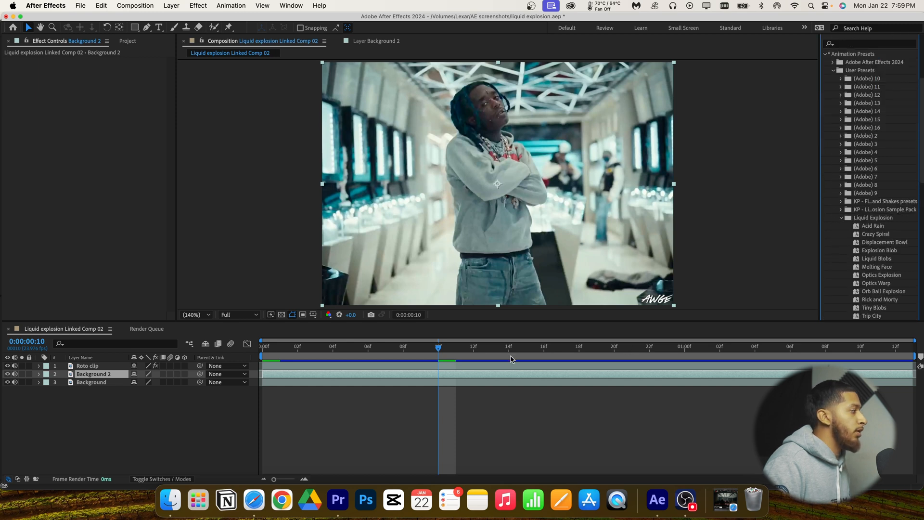
{"action": "left_click_drag", "start_coordinate": [438, 351], "coordinate": [263, 361]}
{"action": "left_click_drag", "start_coordinate": [865, 235], "coordinate": [618, 385]}
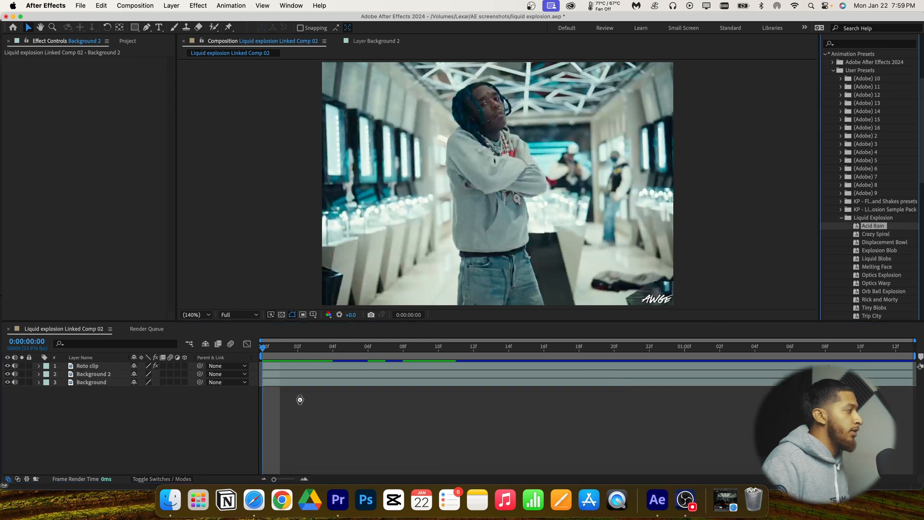
{"action": "left_click_drag", "start_coordinate": [300, 400], "coordinate": [273, 403]}
{"action": "key", "text": "space"}
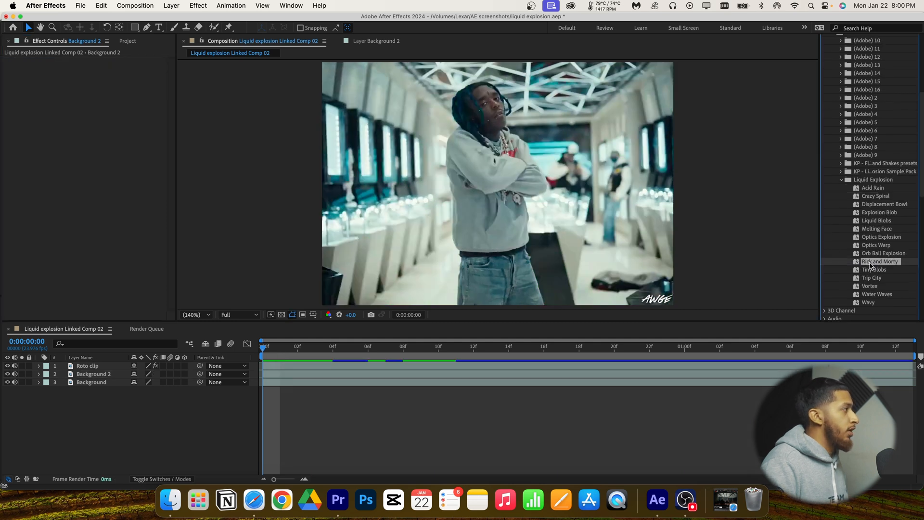
- Try the Rick and Morty Liquid Explosion preset on Background 2 from the first frame and preview it
{"action": "left_click_drag", "start_coordinate": [870, 265], "coordinate": [647, 366]}
{"action": "key", "text": "space"}
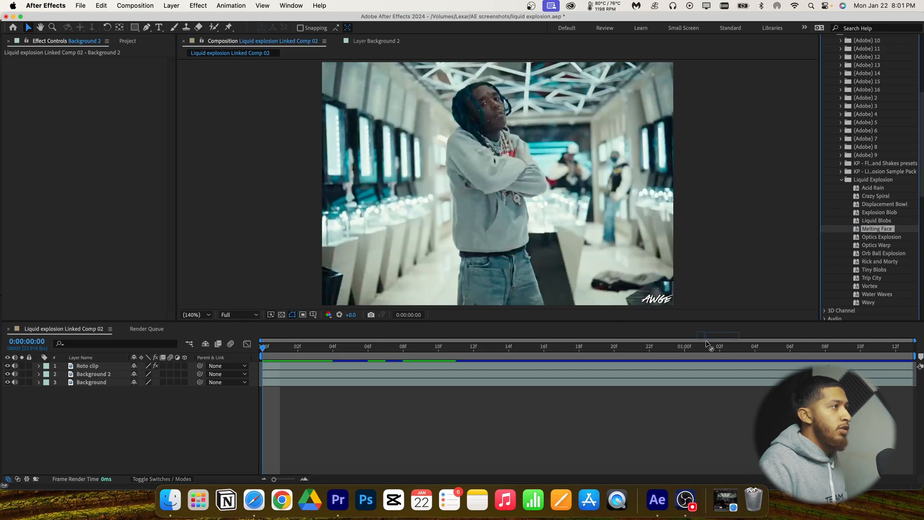
- Apply the Melting Face Liquid Explosion preset to Background 2 at the first frame and preview the animation
{"action": "left_click_drag", "start_coordinate": [708, 344], "coordinate": [701, 377]}
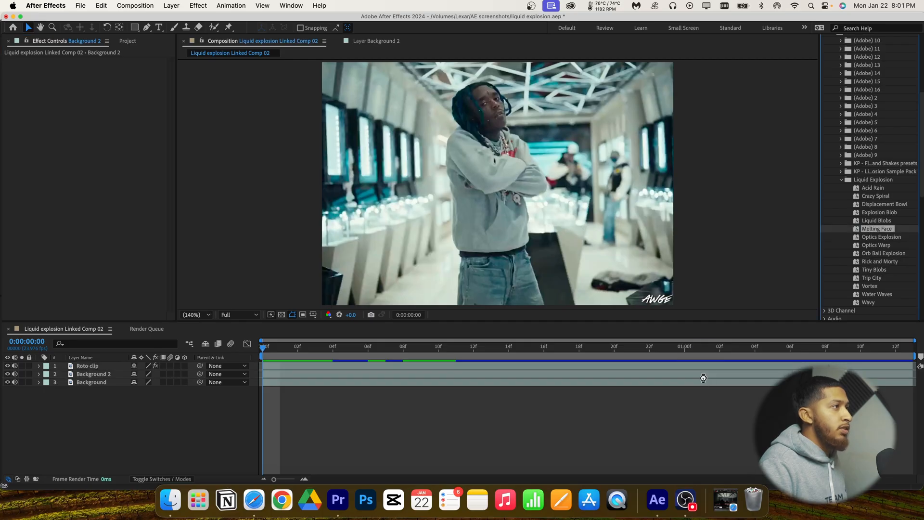
{"action": "key", "text": "space"}
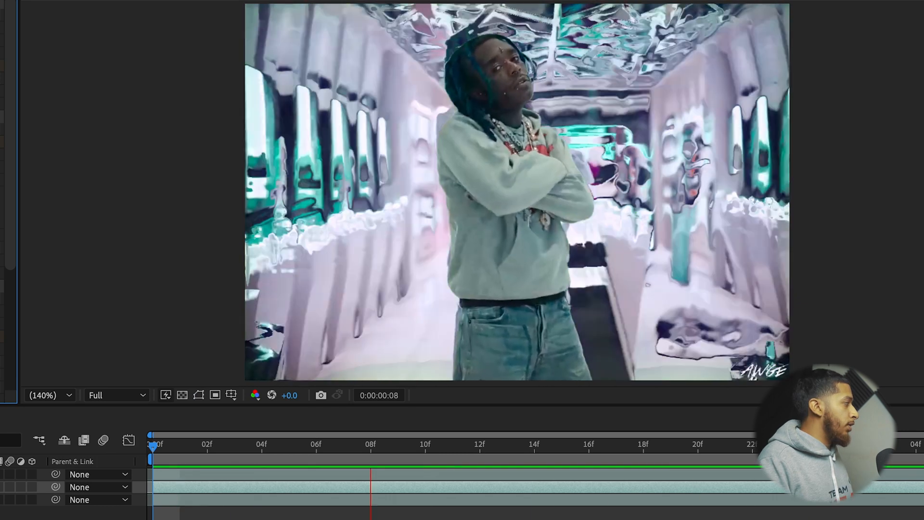
{"action": "key", "text": "space"}
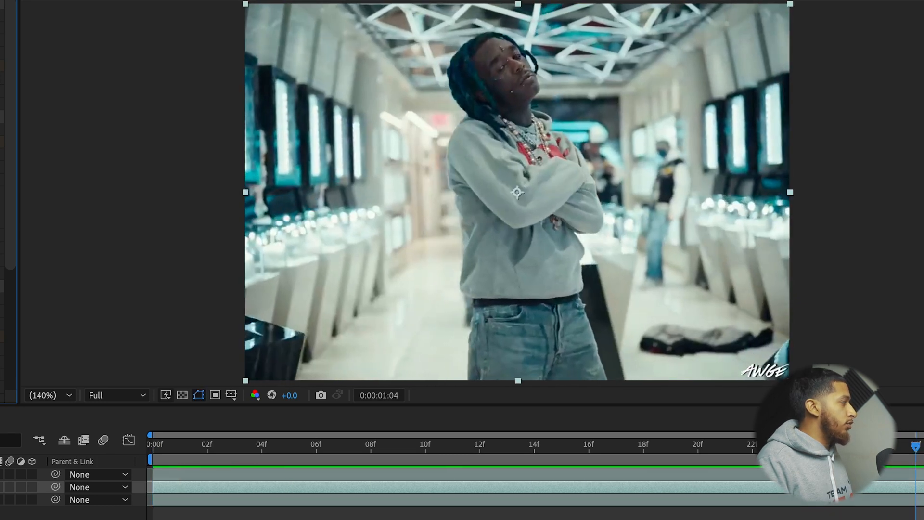